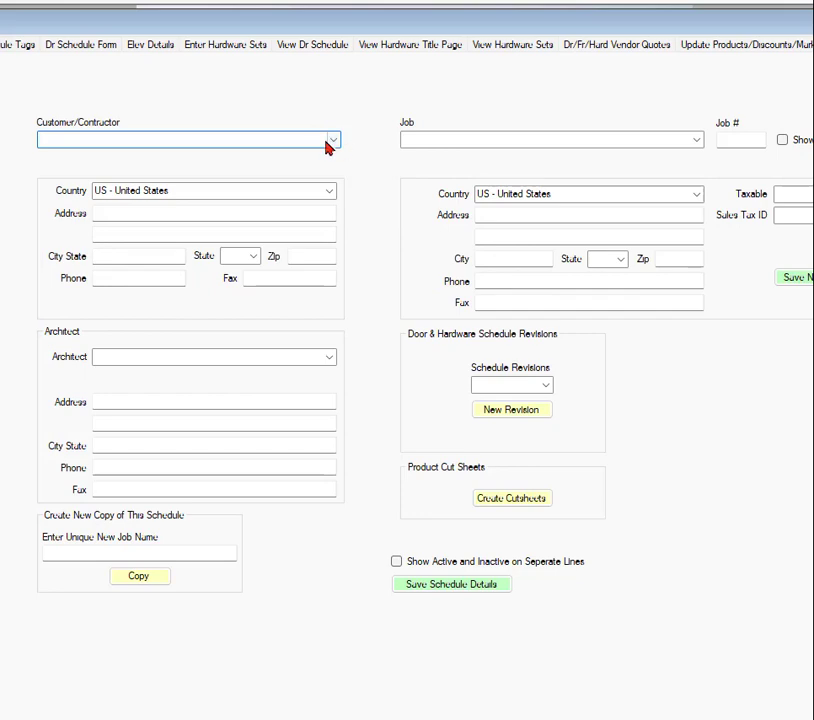
Step: Examine the door schedule form for the Circle K job of customer 24 Hour Door, and leave the schedules
click(334, 141)
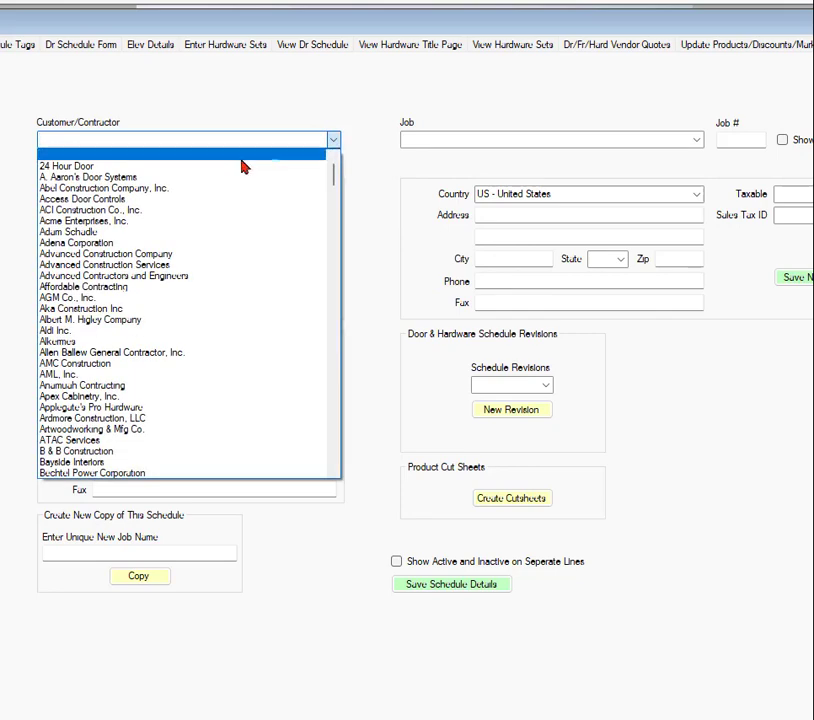
click(70, 167)
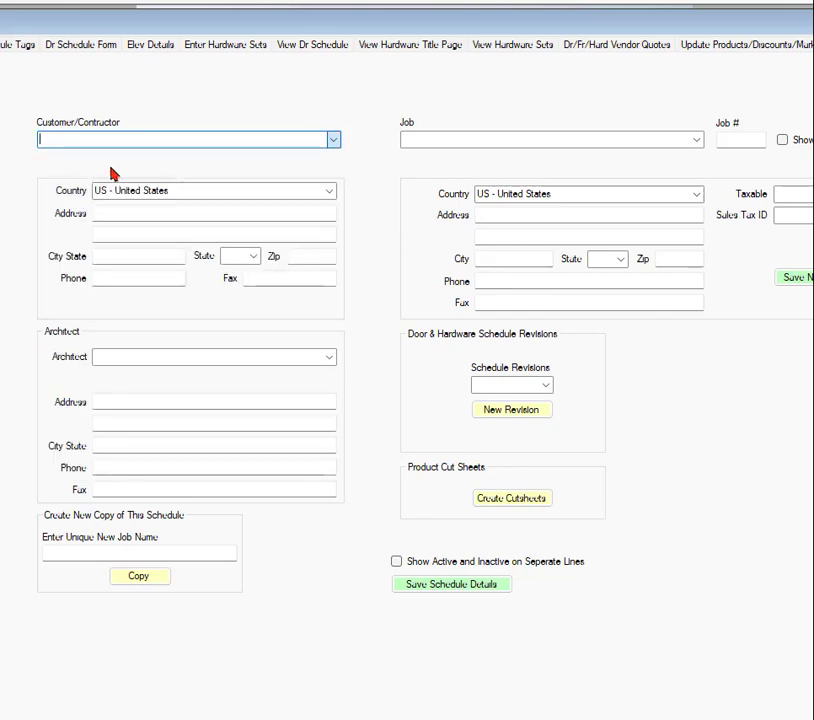
click(696, 141)
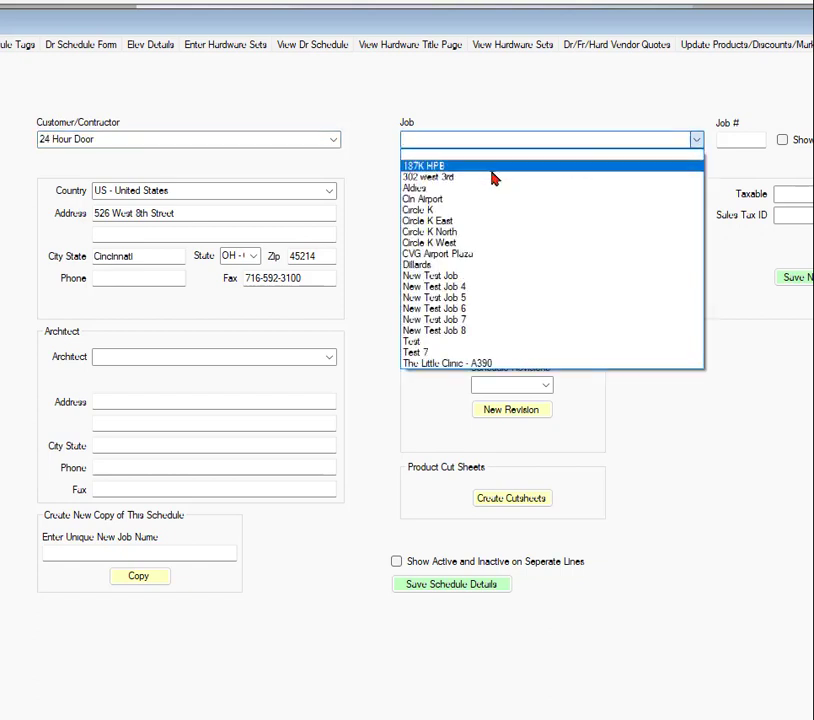
click(430, 213)
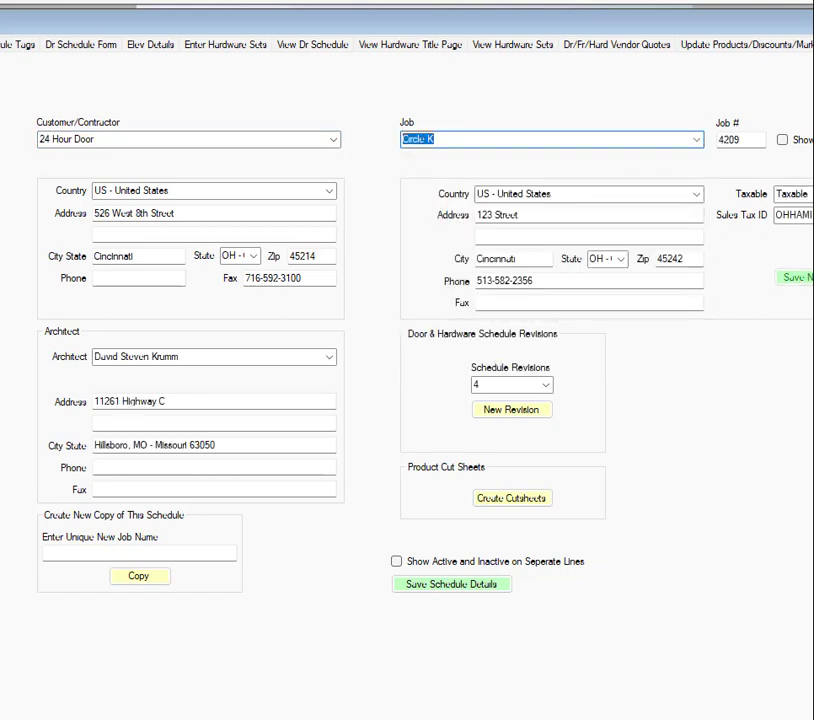
click(81, 44)
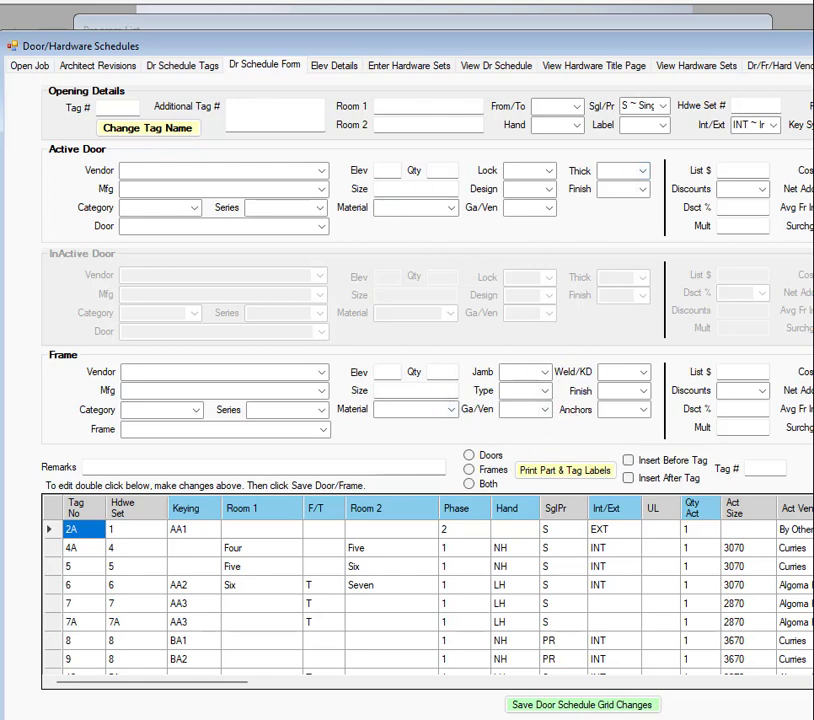
key(alt+F4)
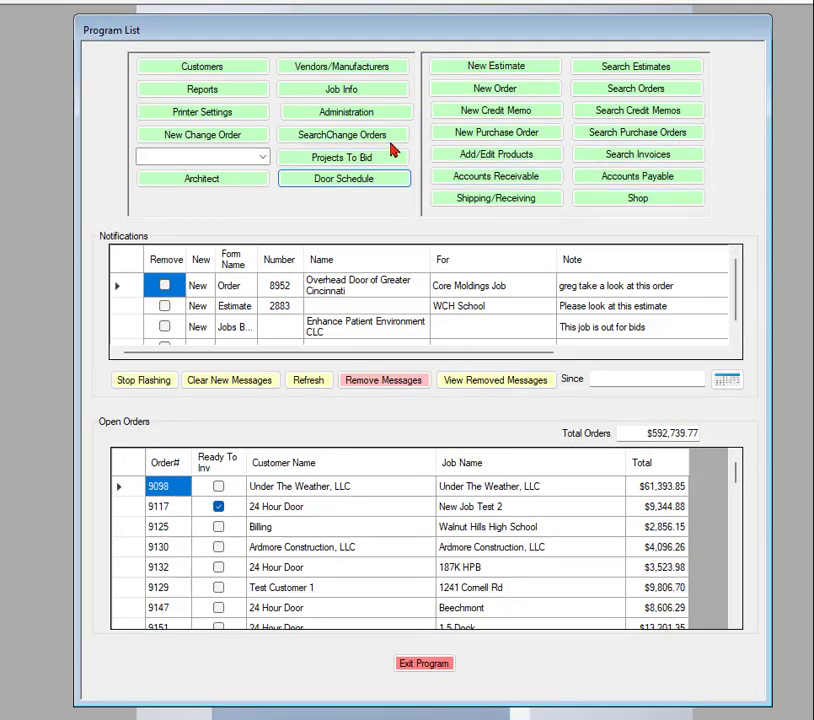
Step: Open the door design settings in Administration and review the available door designs
click(345, 116)
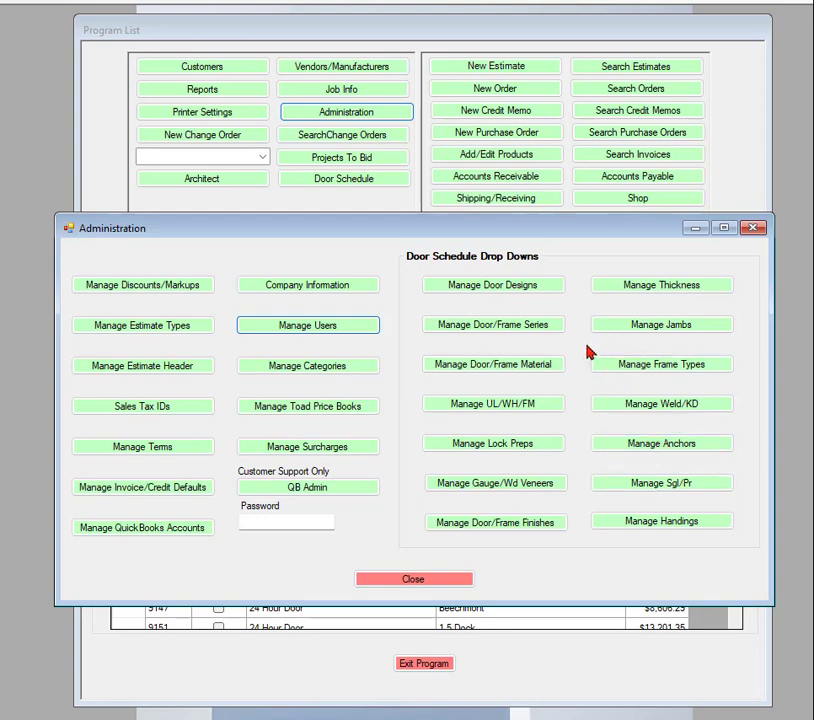
click(505, 288)
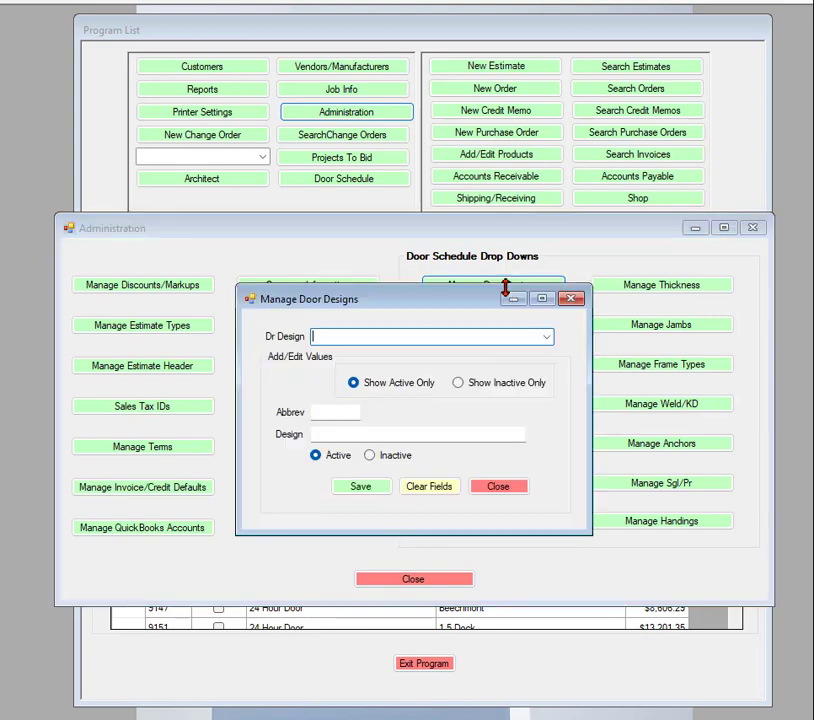
click(547, 340)
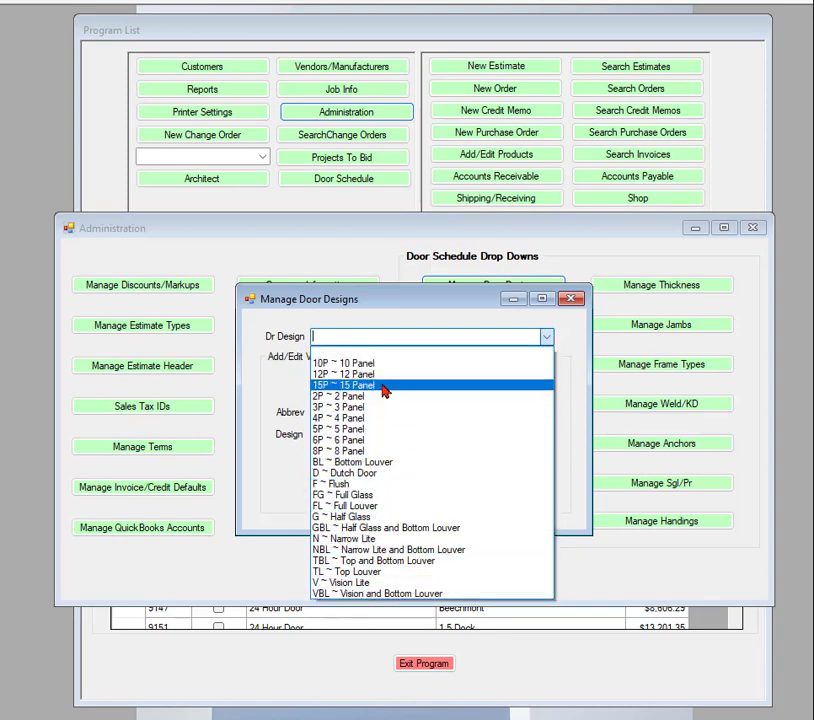
click(547, 337)
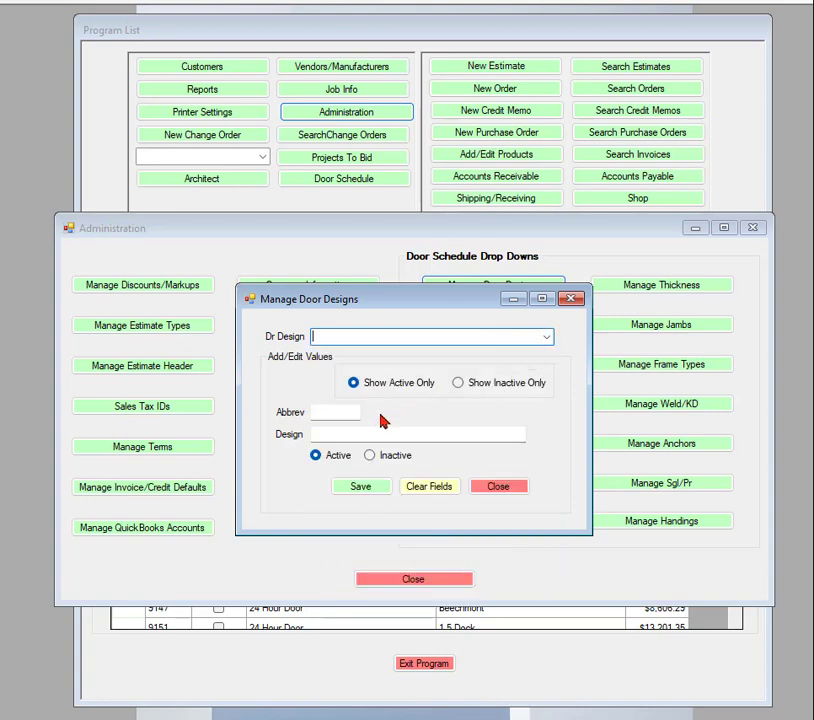
Step: Set the door design 10P ~ 10 Panel to inactive, save it, and check the active designs list
click(546, 340)
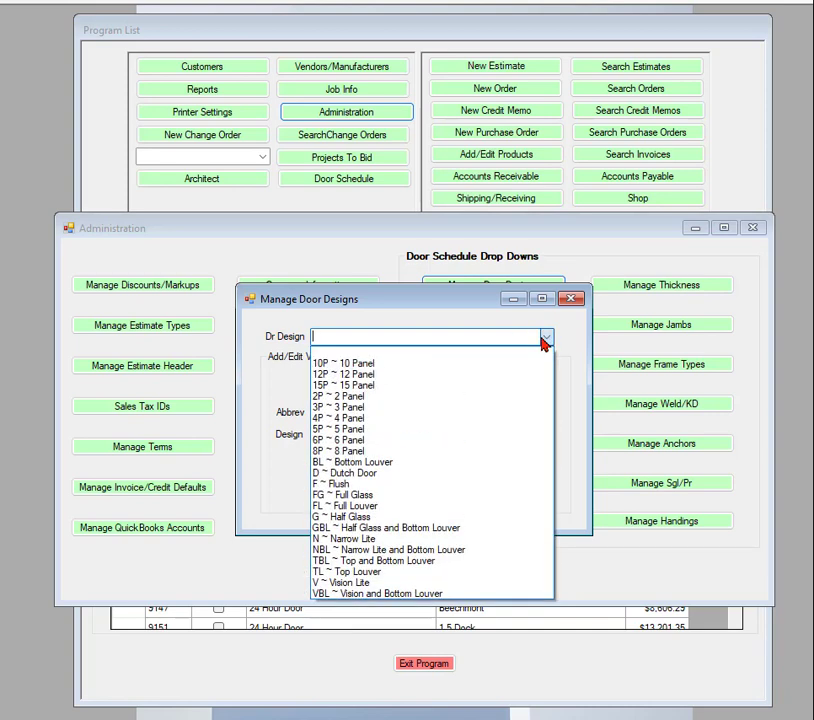
click(345, 364)
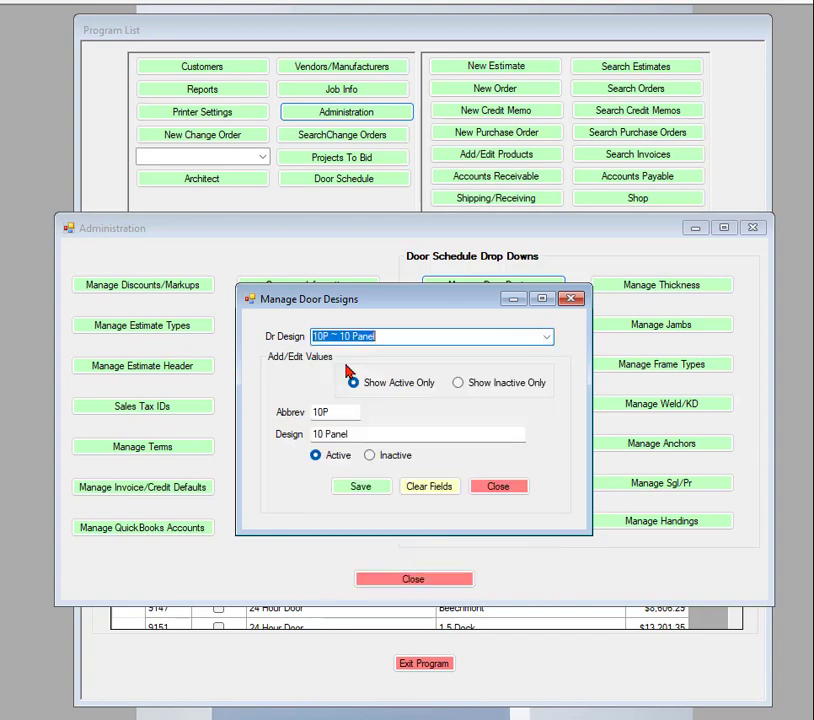
click(370, 456)
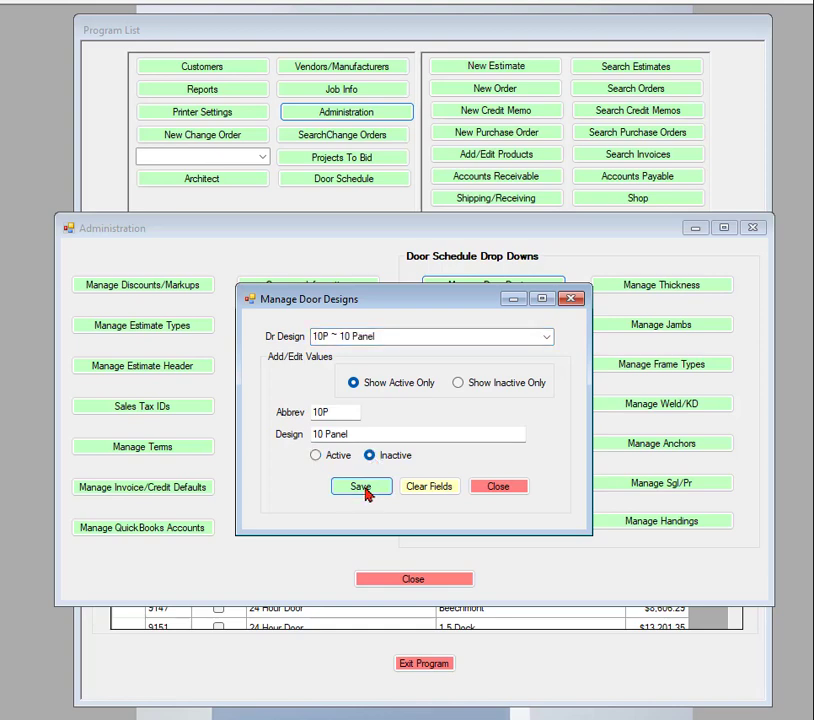
click(362, 489)
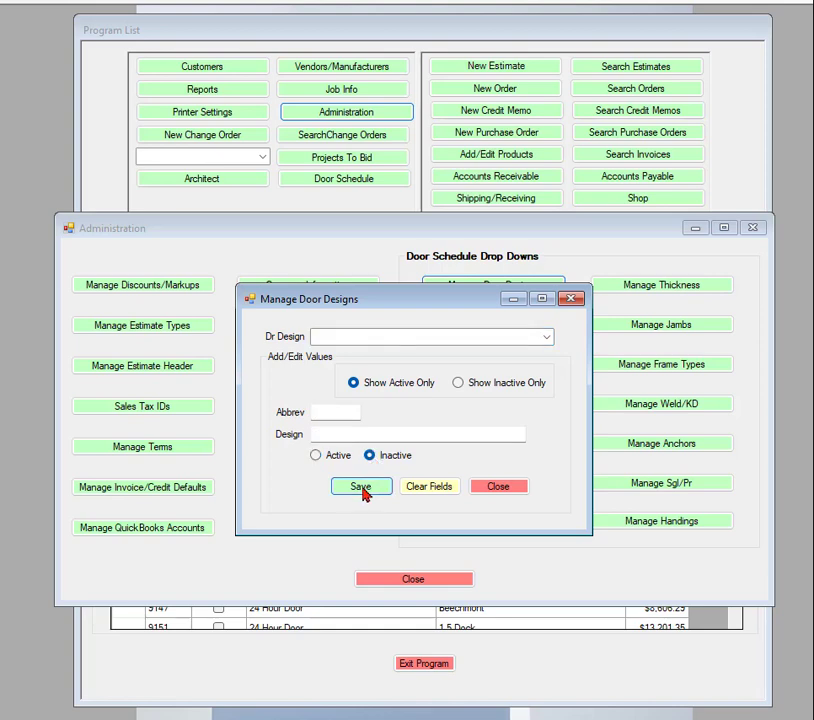
click(547, 338)
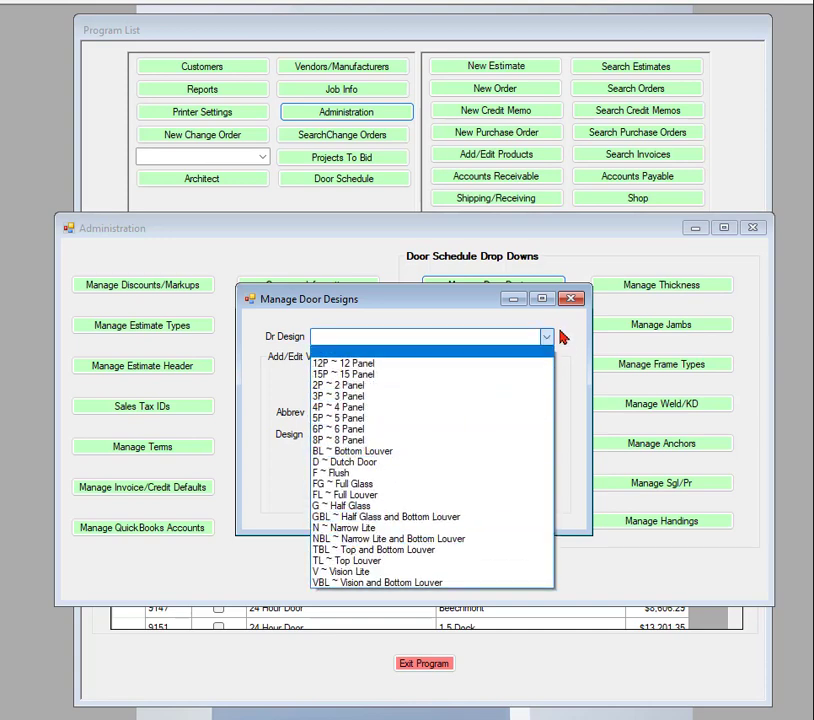
click(549, 338)
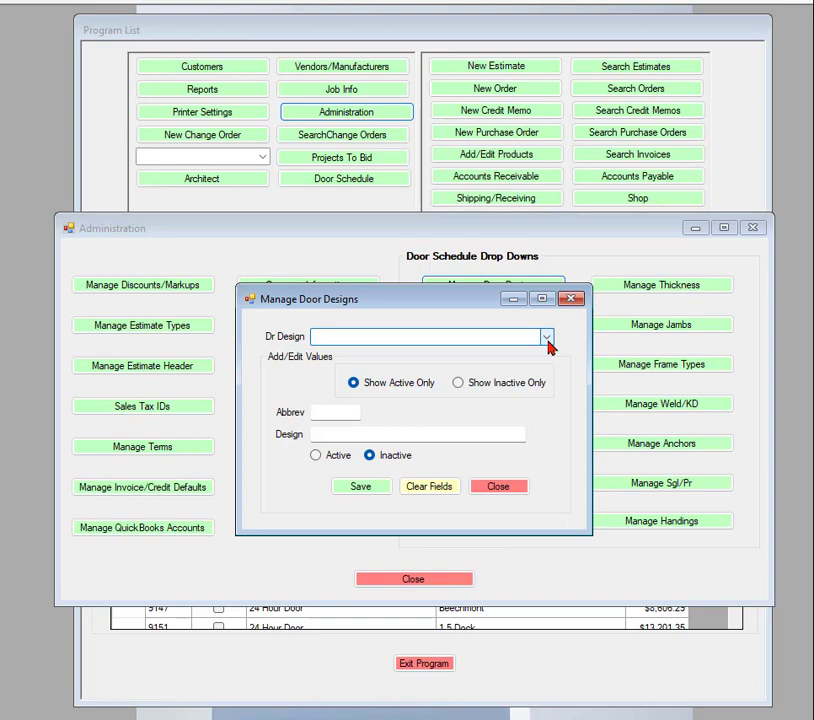
Step: Set the inactive door design 10P ~ 10 Panel back to active, save it, and return to showing active designs only
click(459, 385)
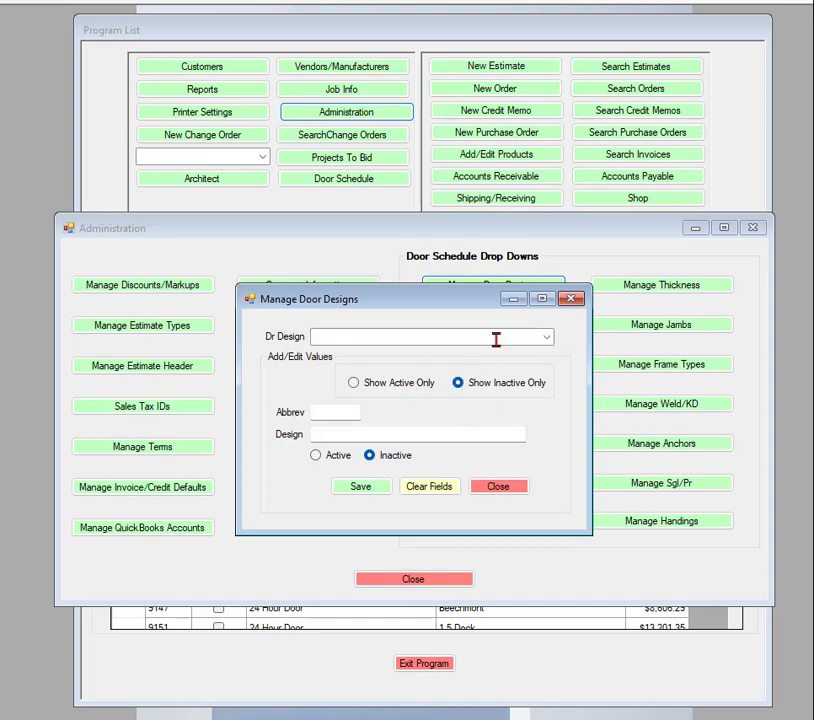
click(544, 338)
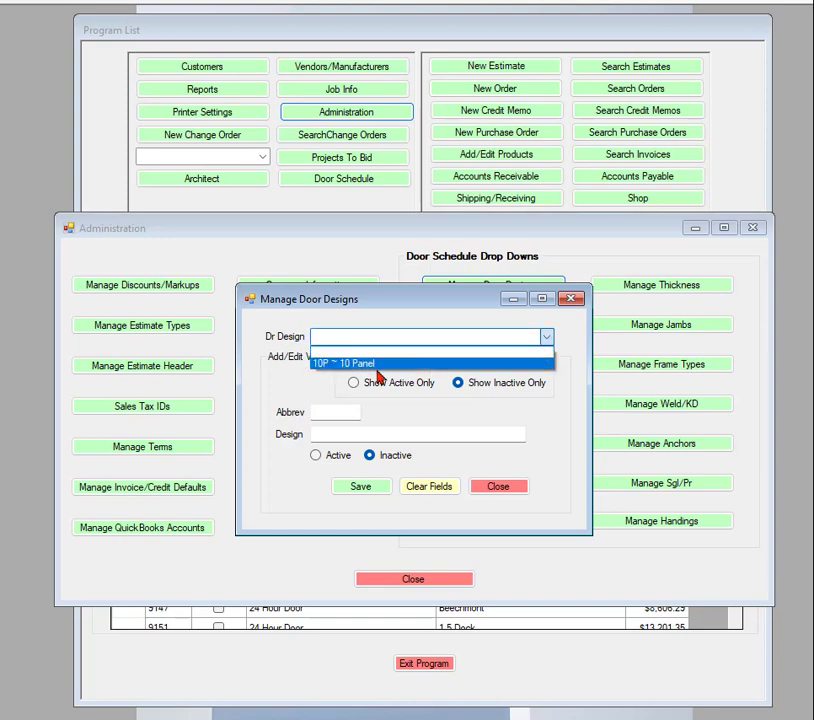
click(345, 363)
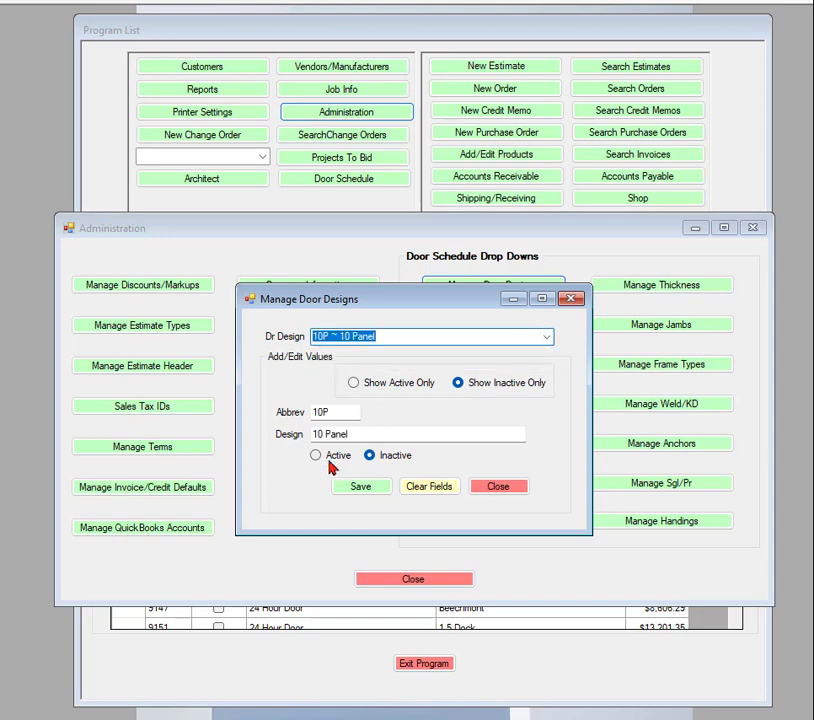
click(315, 456)
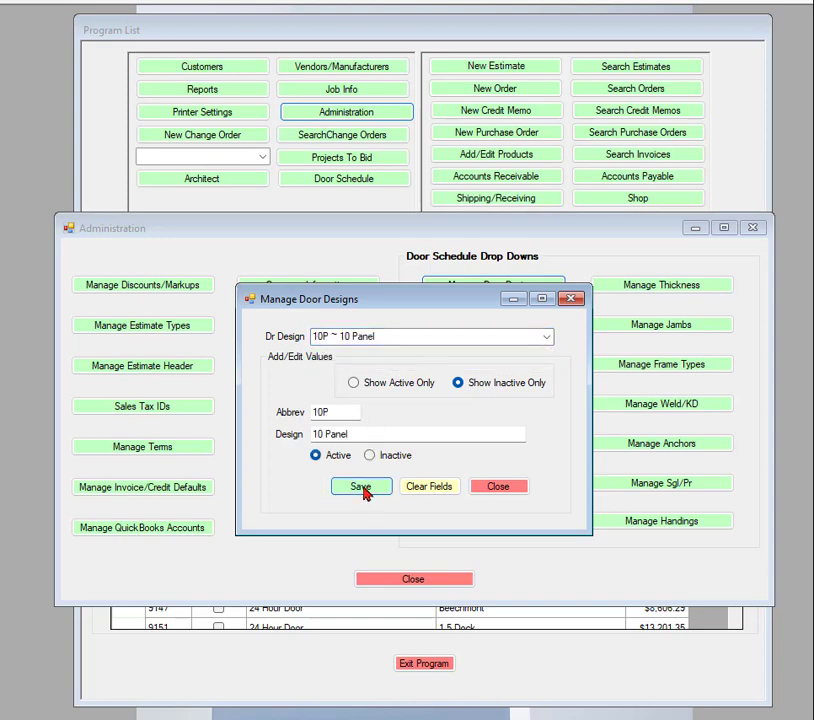
click(362, 487)
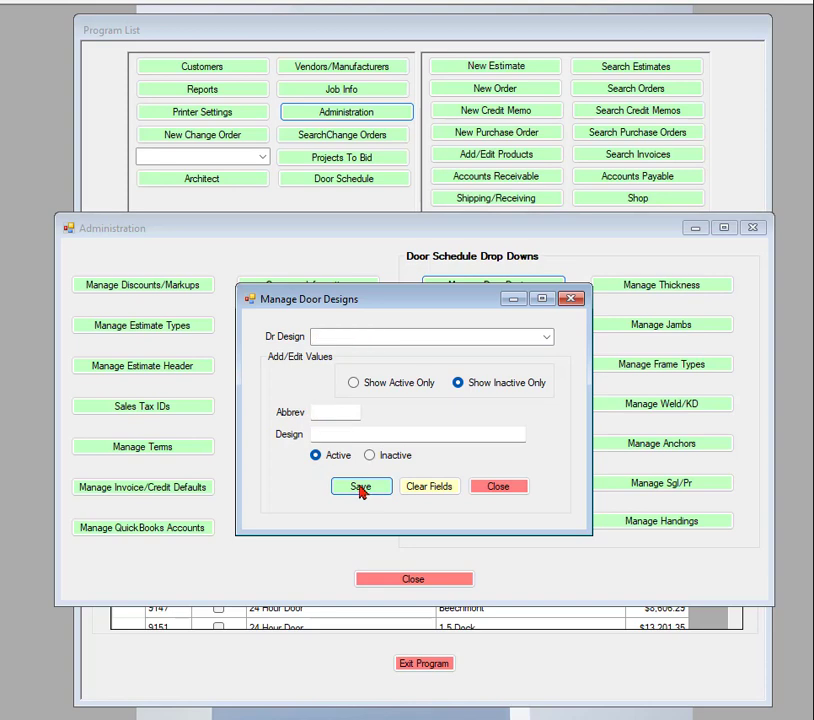
click(546, 338)
click(546, 338)
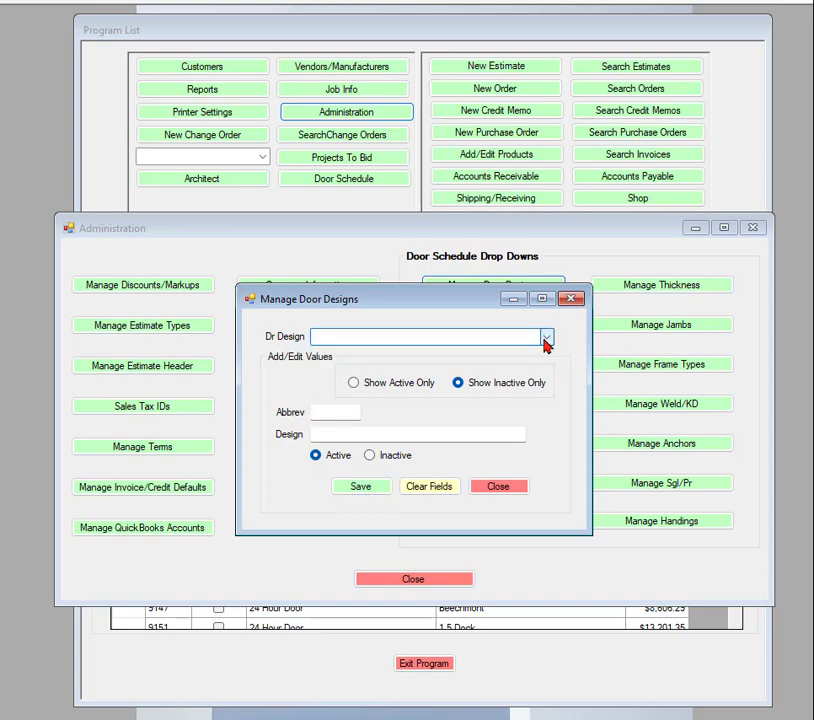
click(371, 389)
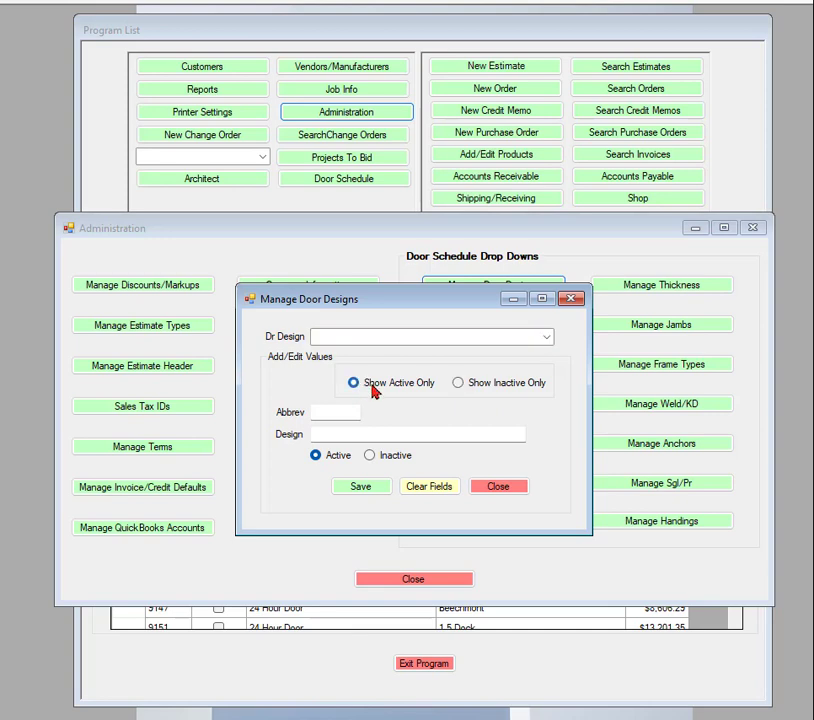
Step: Review the active door designs and the 10P ~ 10 Panel entry, then clear the fields and close the door design settings
click(547, 338)
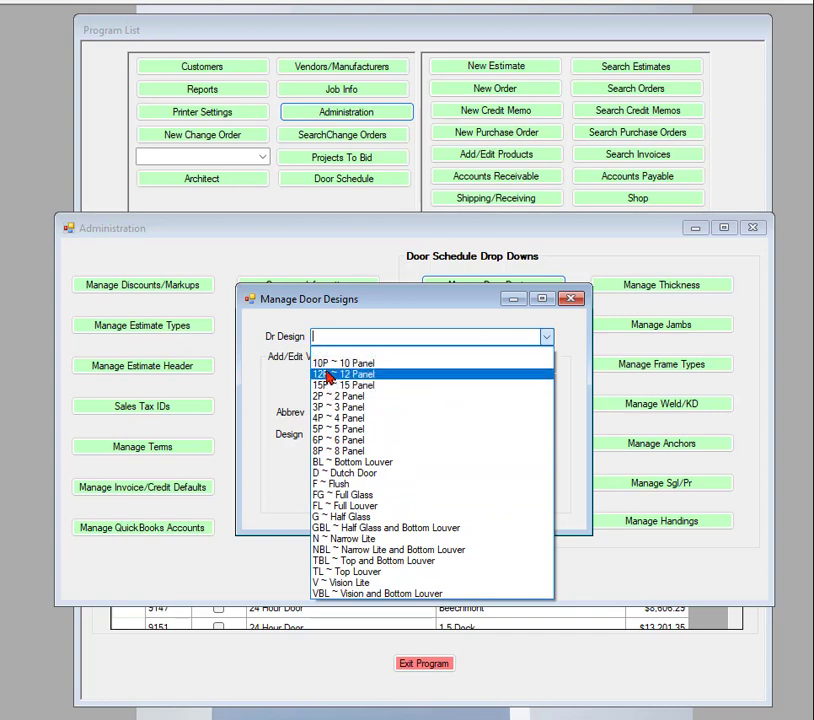
click(416, 333)
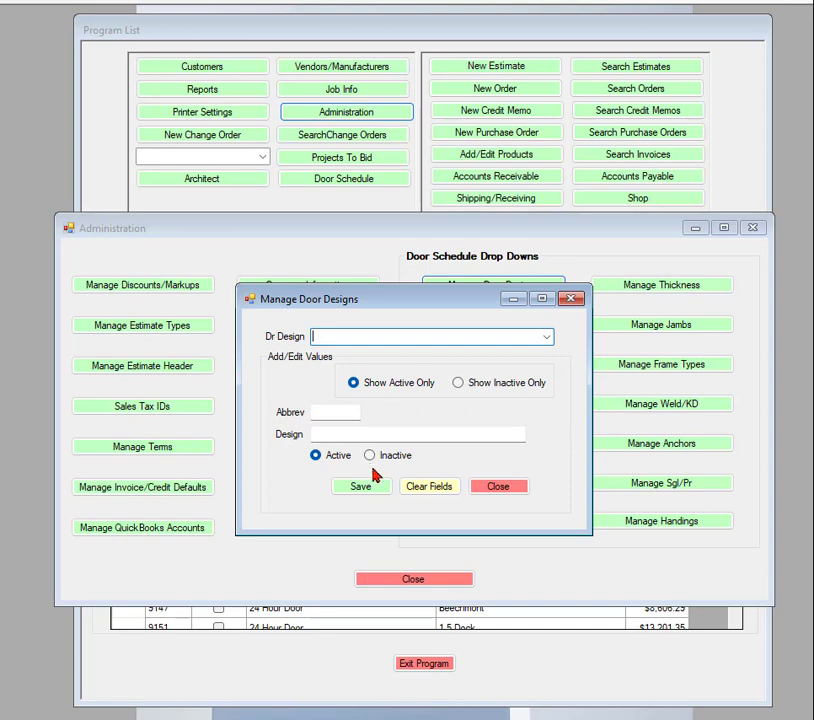
click(546, 337)
click(345, 364)
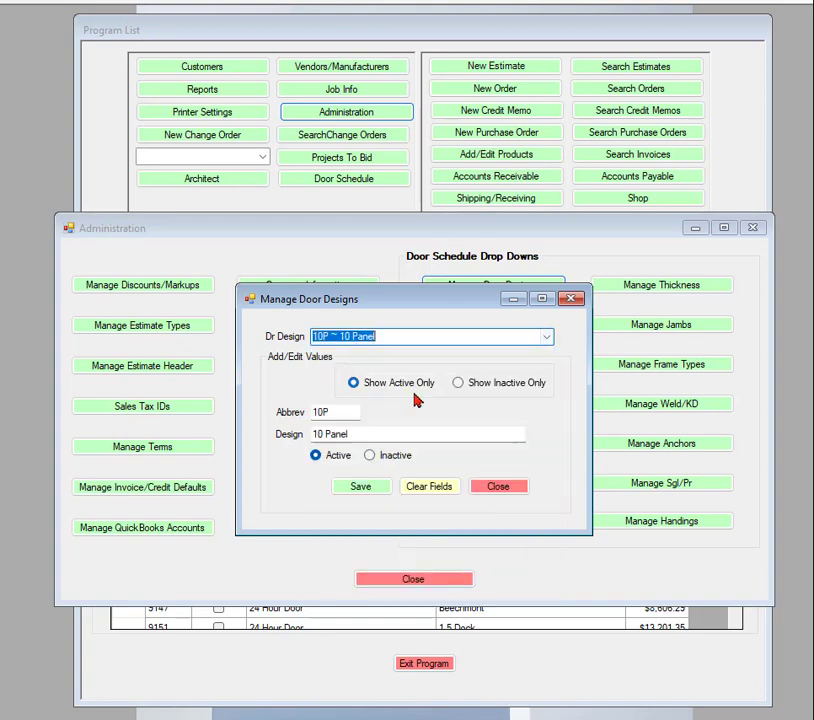
click(430, 490)
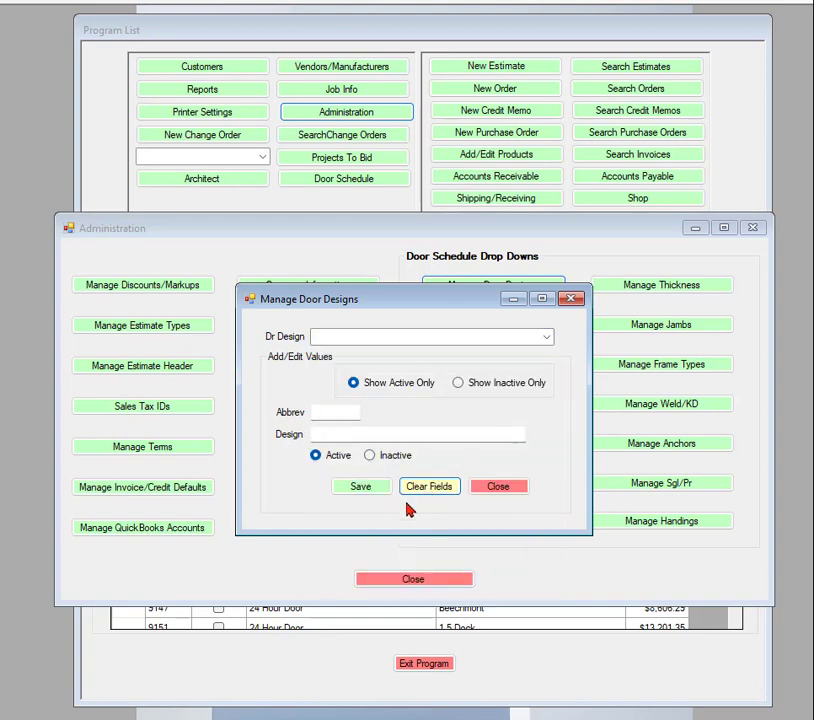
click(500, 489)
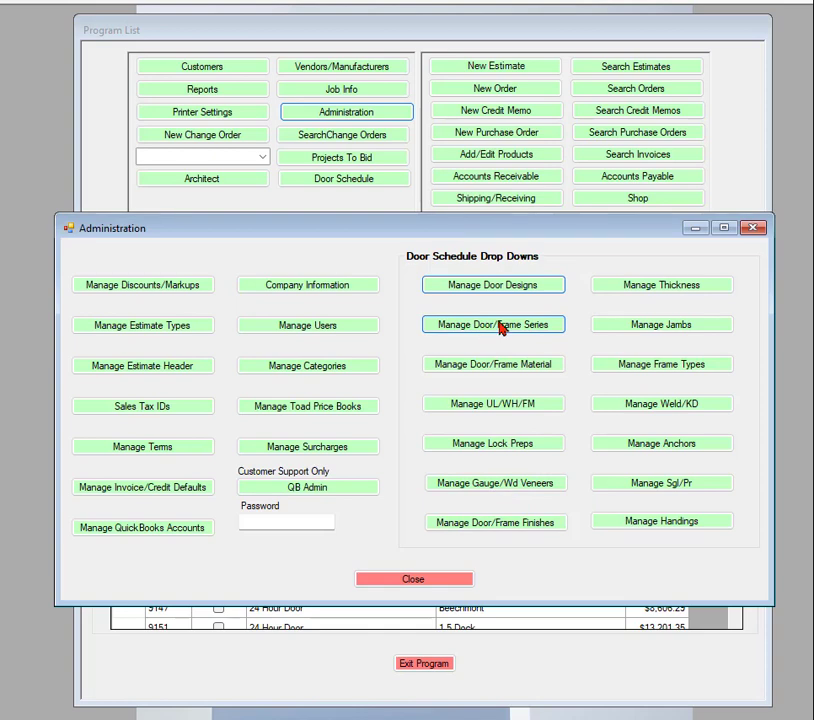
Step: Choose manufacturer Ceco Door Products in the door and frame series settings and examine its active door series
click(503, 328)
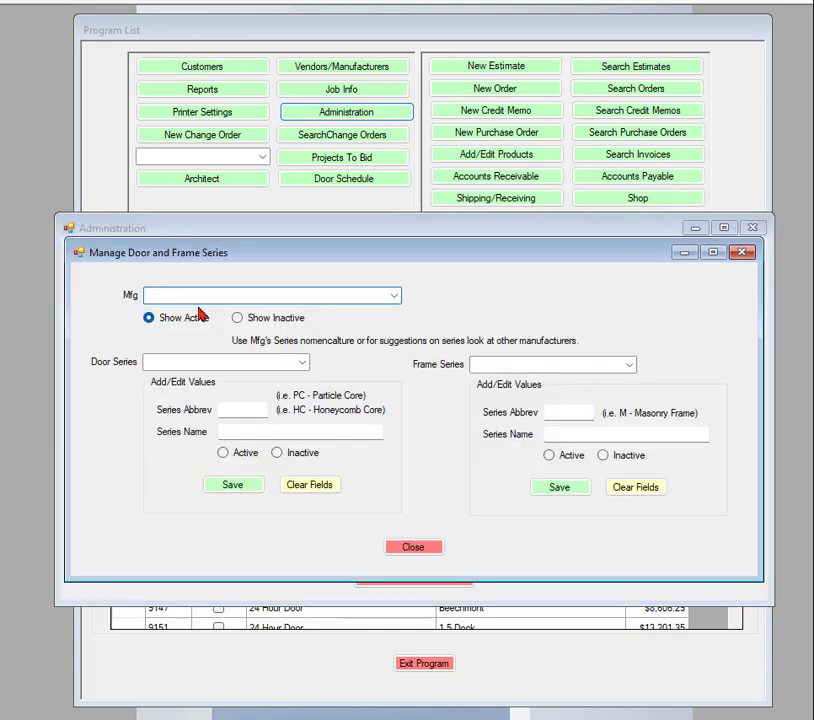
click(394, 297)
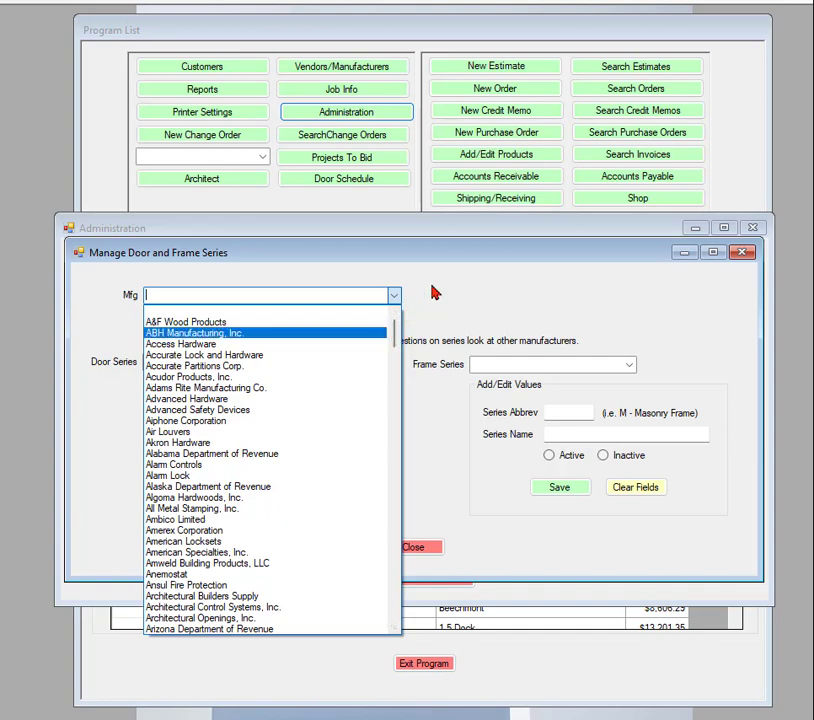
text(ceco Door Products)
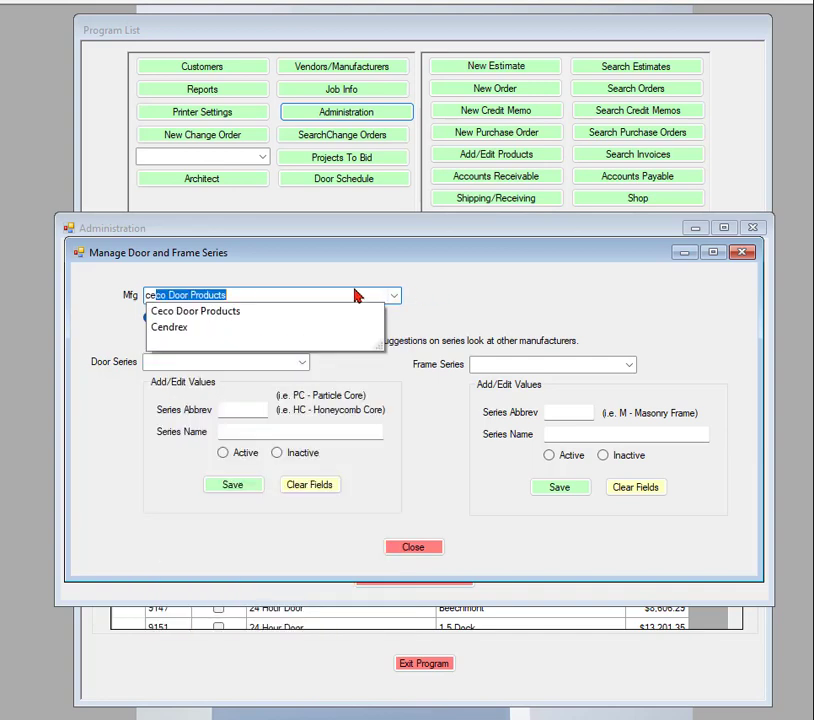
click(199, 321)
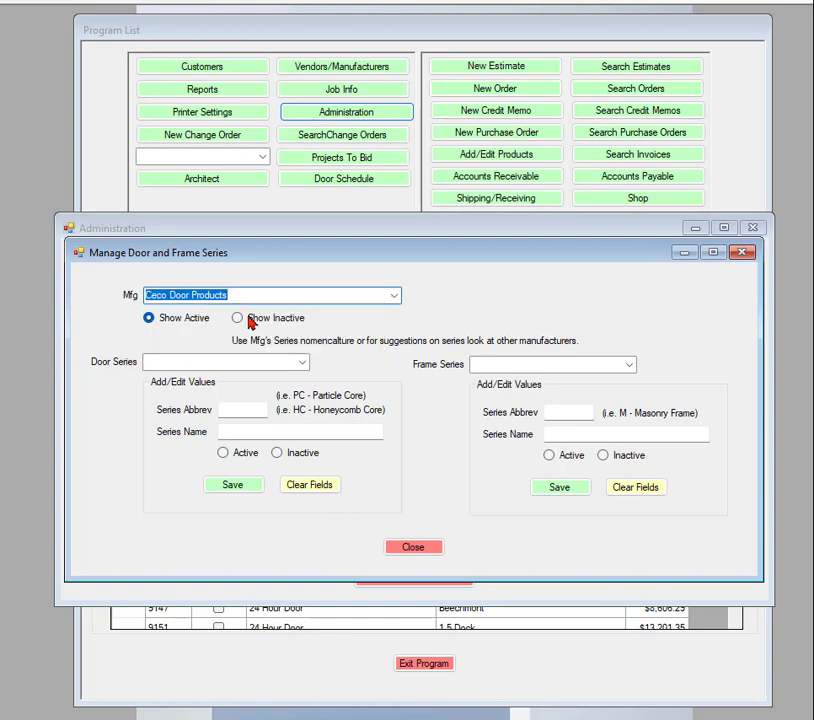
click(302, 366)
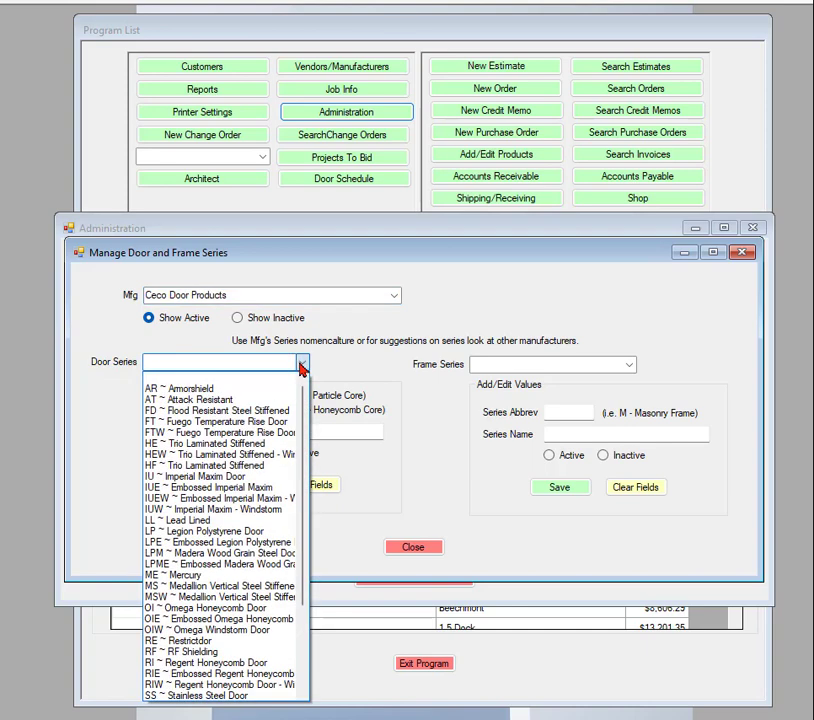
mouse_move(304, 416)
mouse_down()
mouse_move(303, 530)
mouse_move(303, 411)
mouse_up()
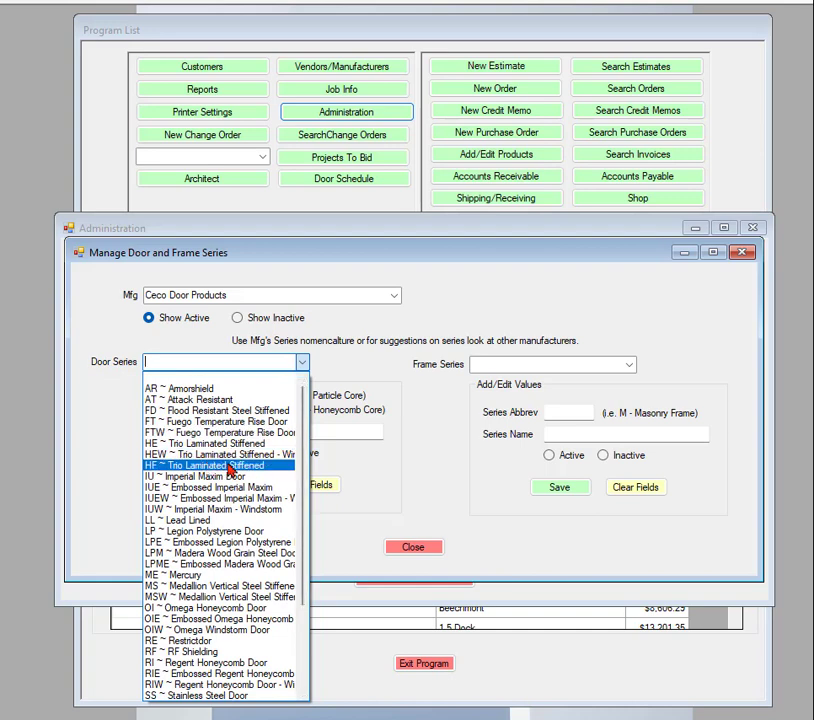
click(380, 478)
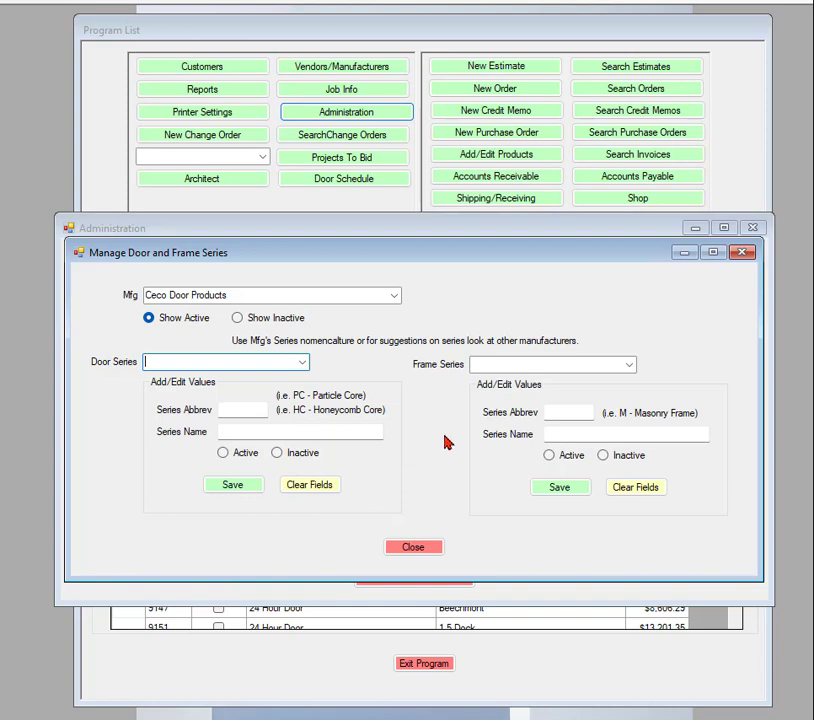
Step: Examine the active frame series of Ceco Door Products, then leave the door and frame series settings
click(629, 365)
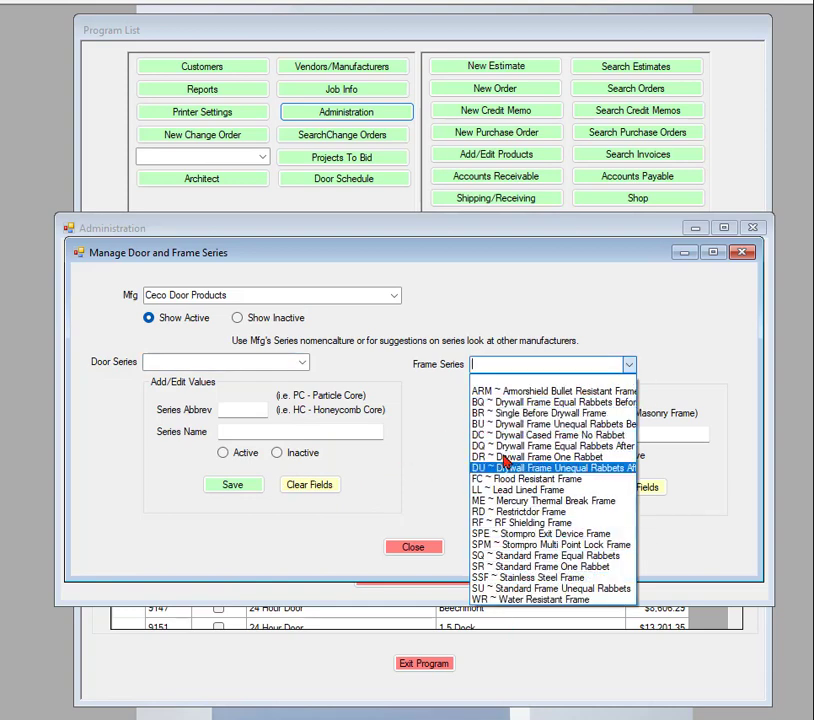
click(677, 318)
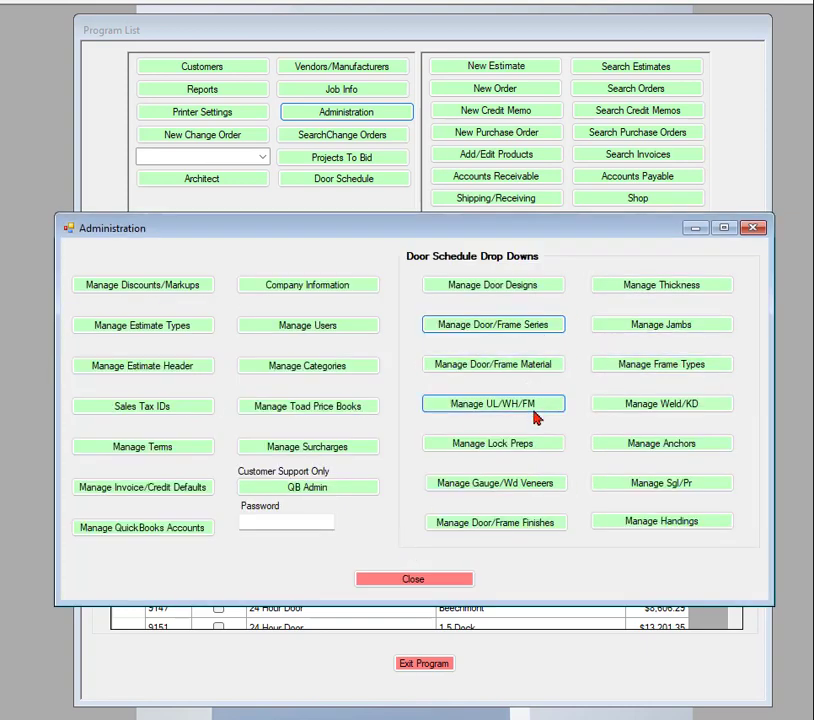
Step: Open the UL/WH/FM settings and review the whole list of fire ratings, from the active to the inactive entries
click(491, 408)
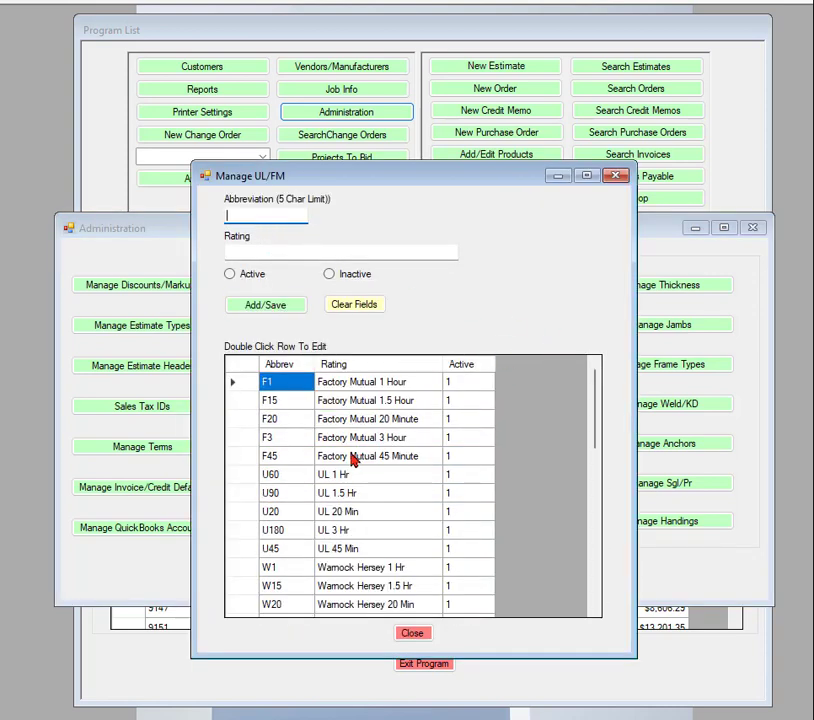
drag(597, 416, 624, 413)
drag(595, 382, 590, 538)
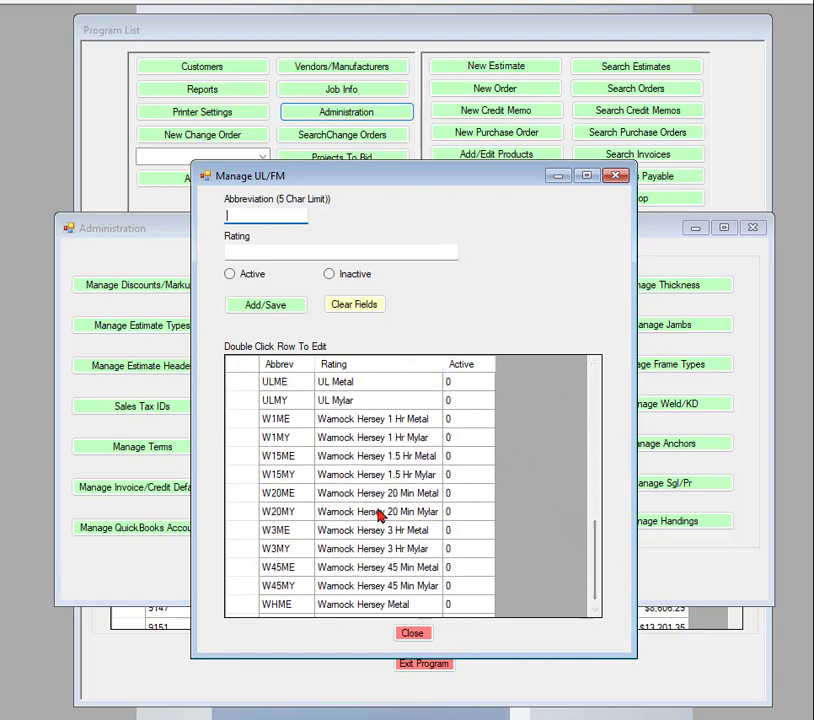
drag(598, 570, 607, 369)
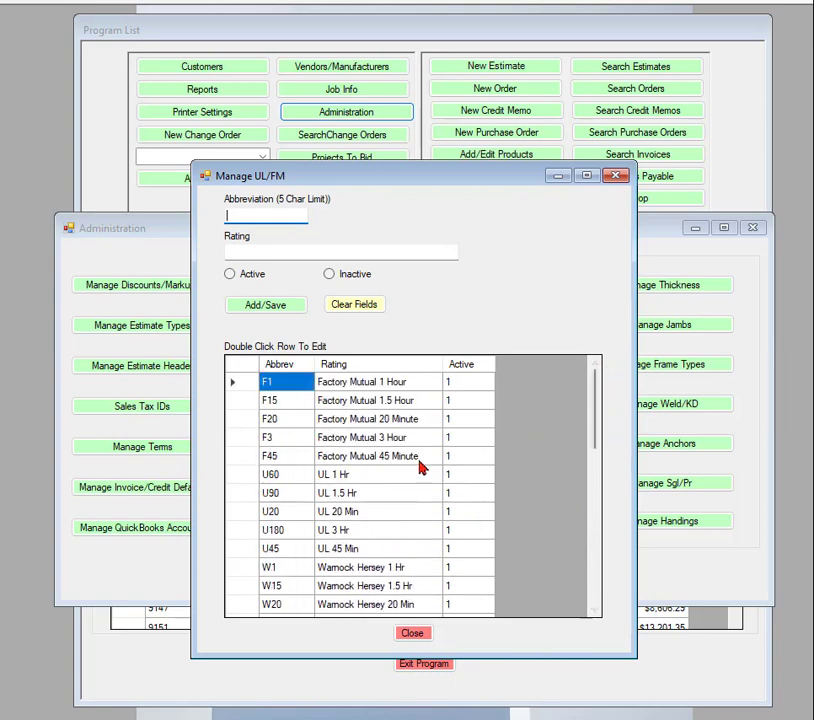
Step: Load the F20 Factory Mutual 20 Minute rating into the edit fields, then close the UL/FM settings without saving
click(330, 423)
click(333, 419)
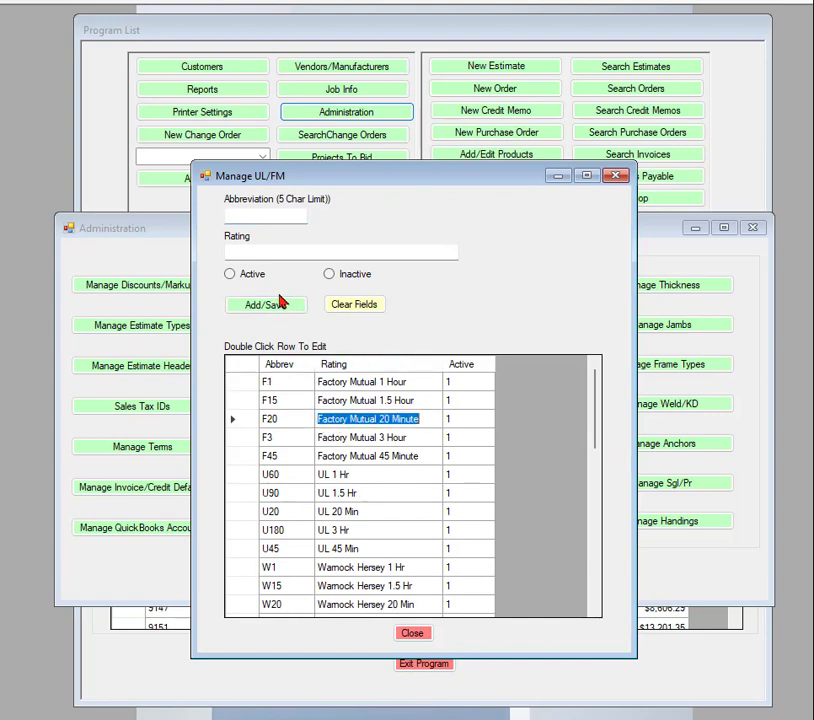
click(297, 421)
double_click(297, 421)
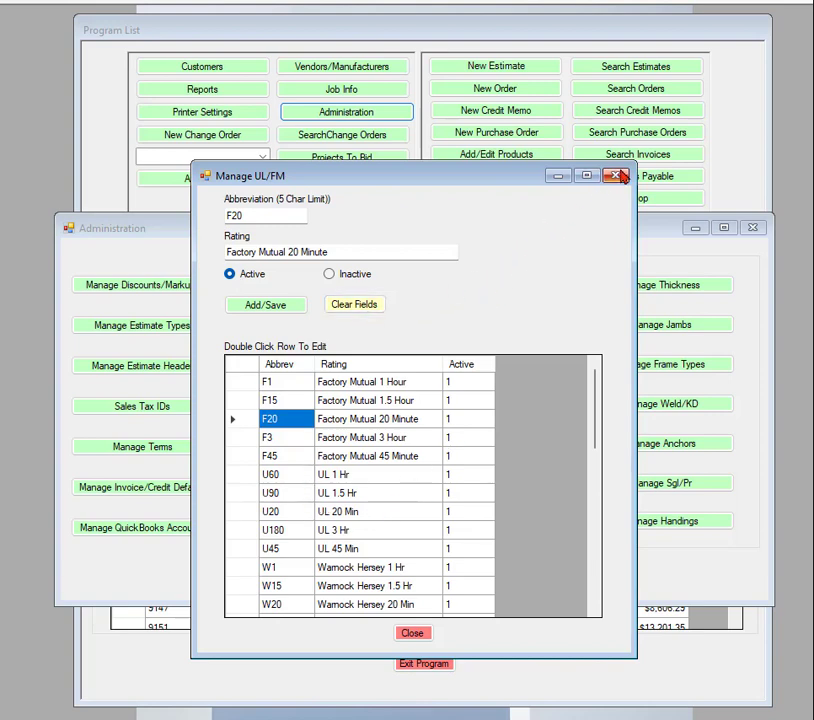
click(617, 176)
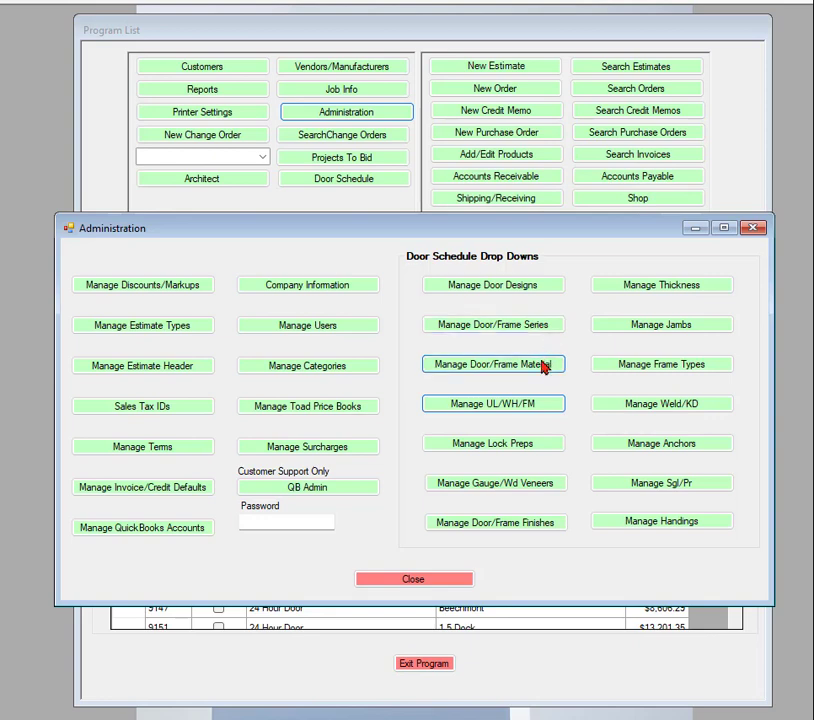
Step: Open the gauge and wood veneer settings and review the active door gauges
click(501, 483)
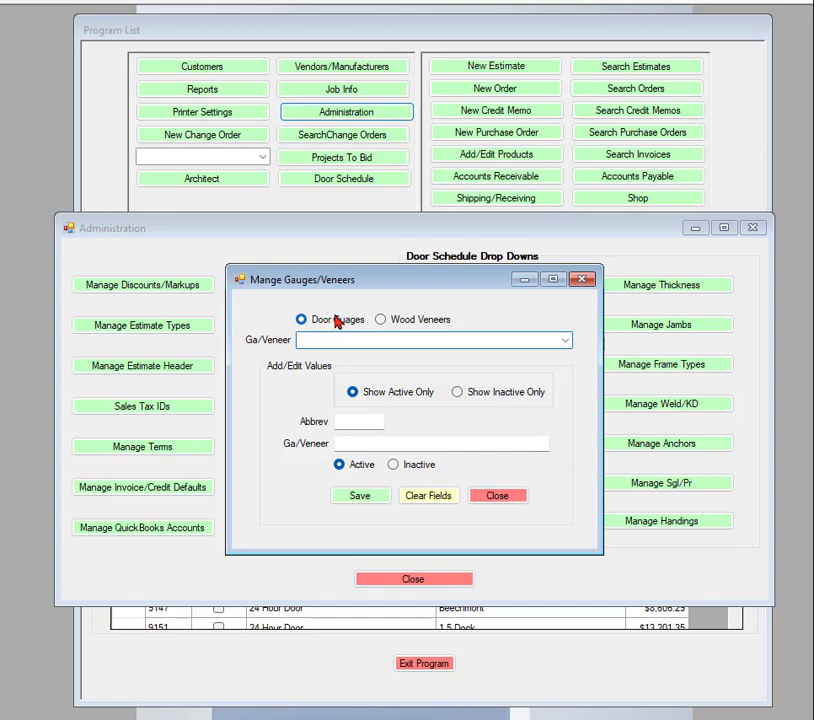
click(566, 341)
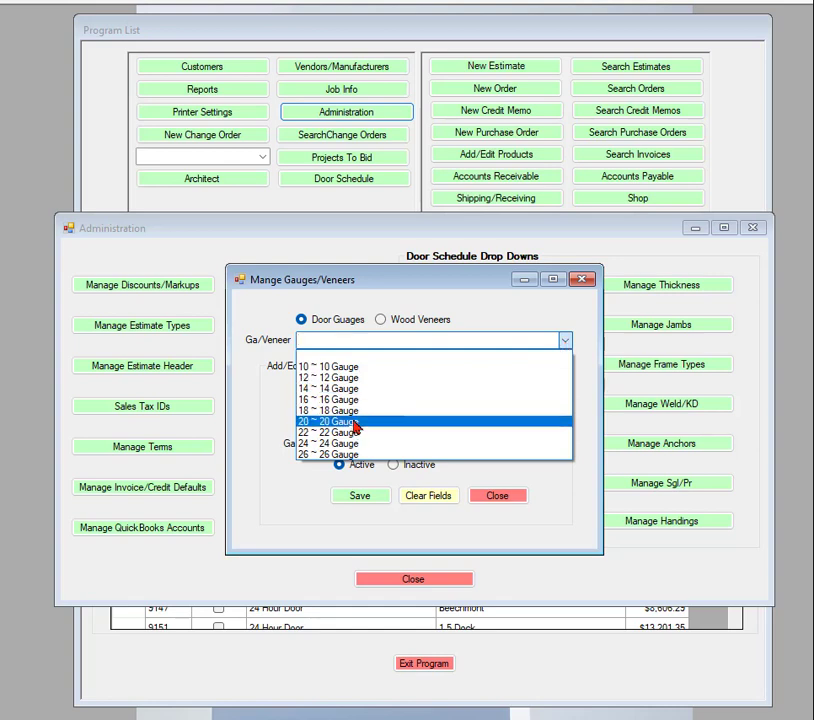
click(567, 343)
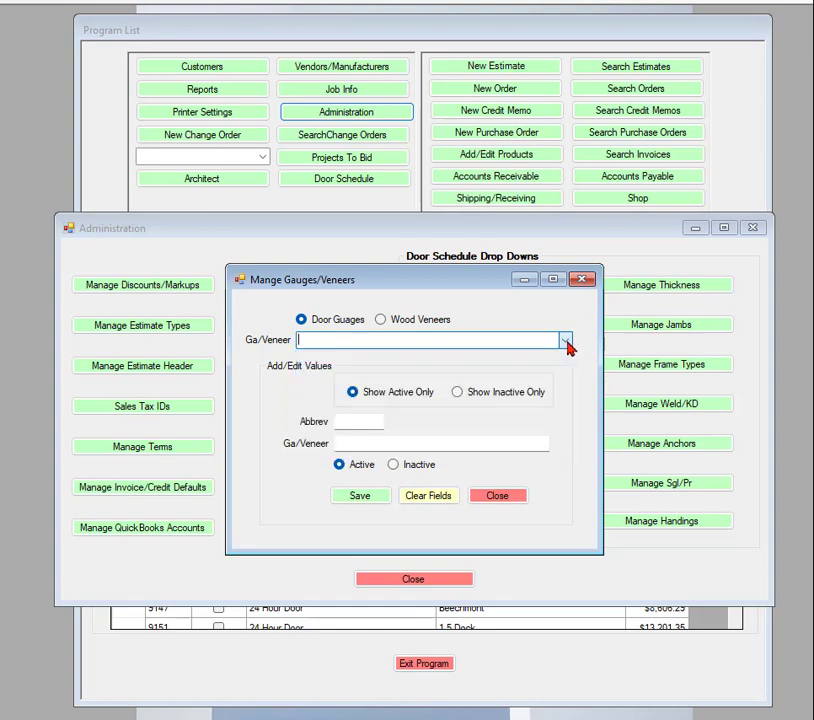
Step: Switch to wood veneers, view the SWB ~ Select White Birch and TEA ~ Teak entries, and close the settings without saving
click(381, 320)
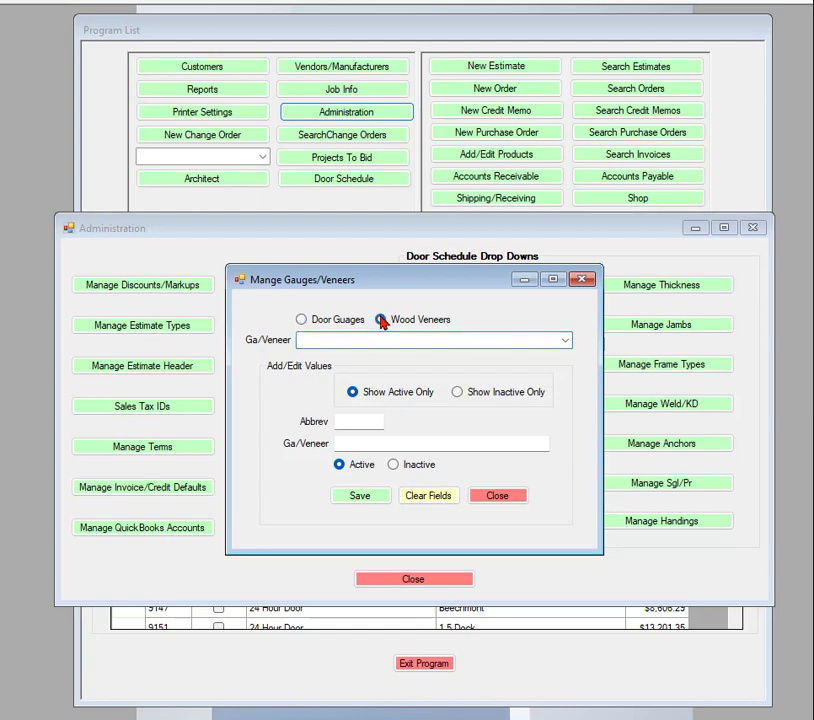
click(567, 343)
drag(566, 372, 555, 632)
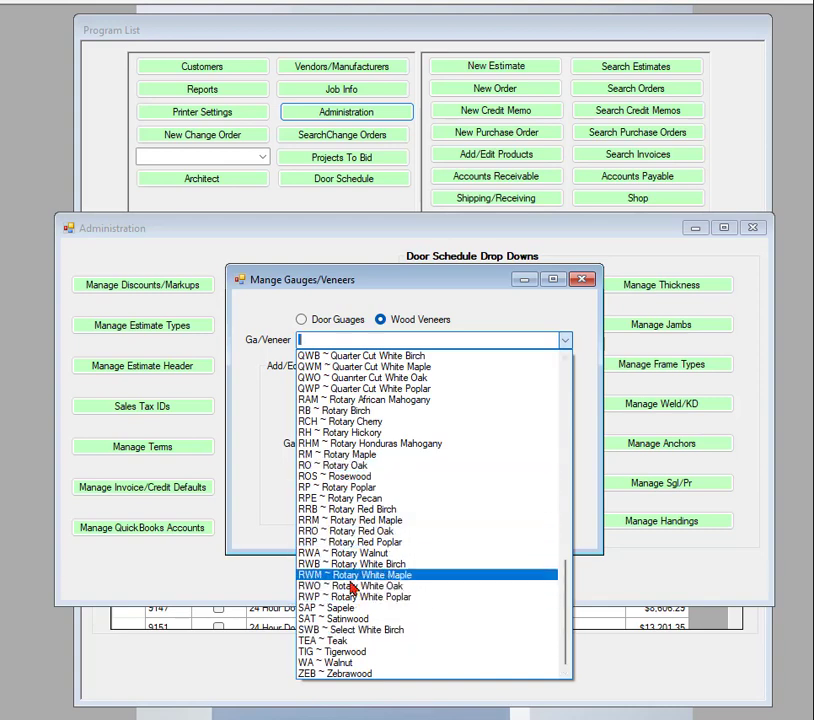
click(338, 630)
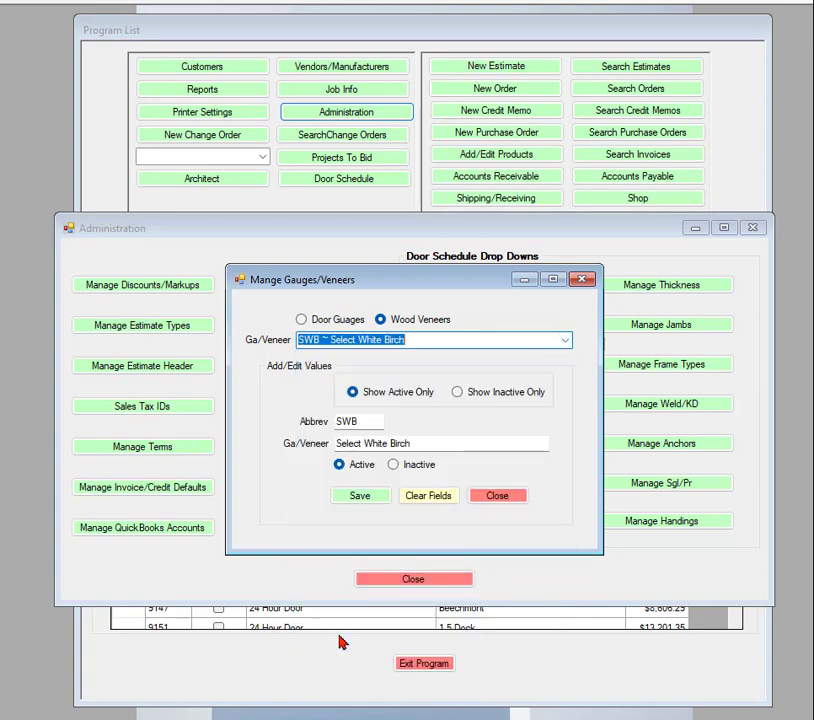
click(566, 342)
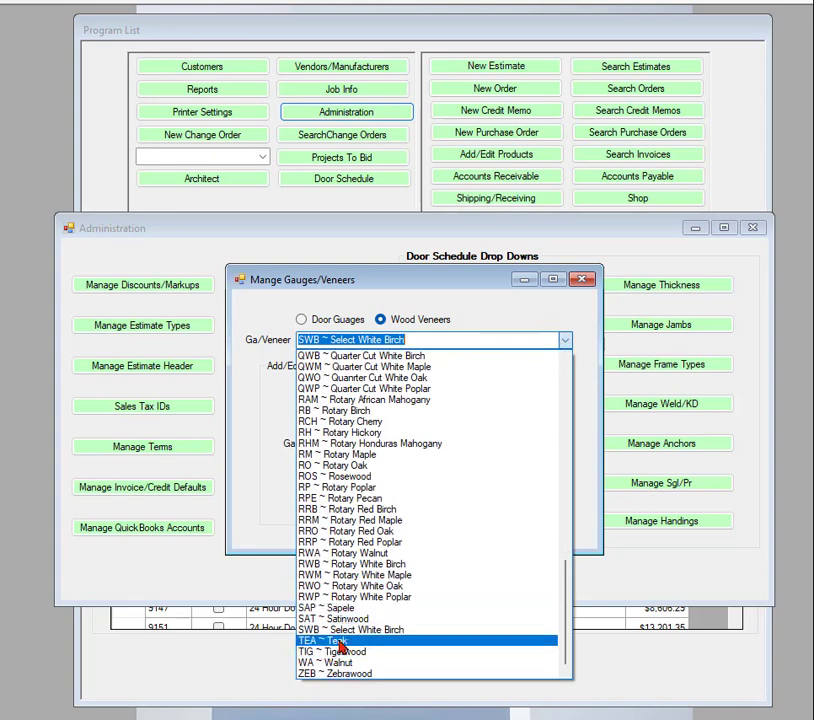
click(338, 641)
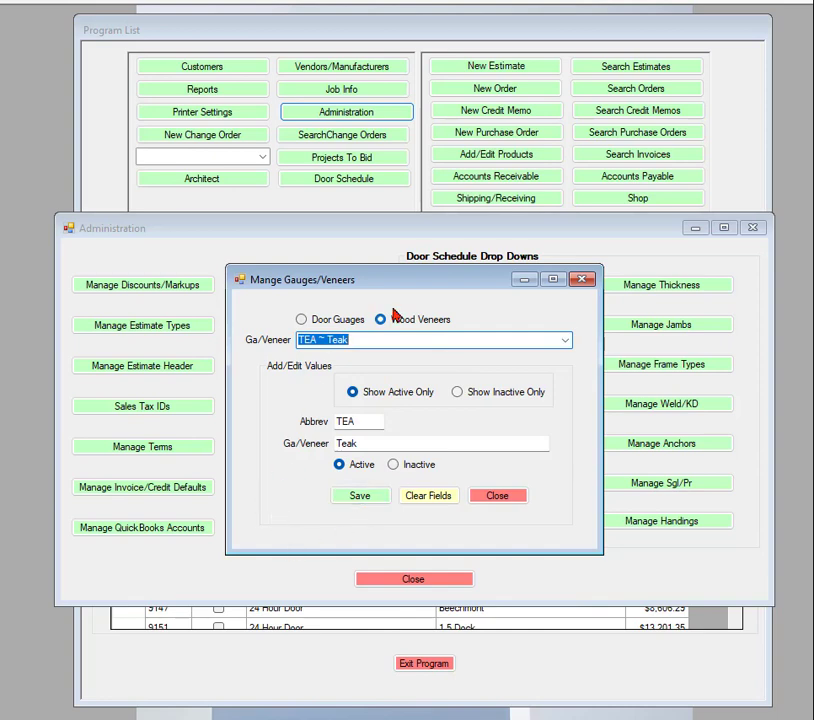
click(584, 280)
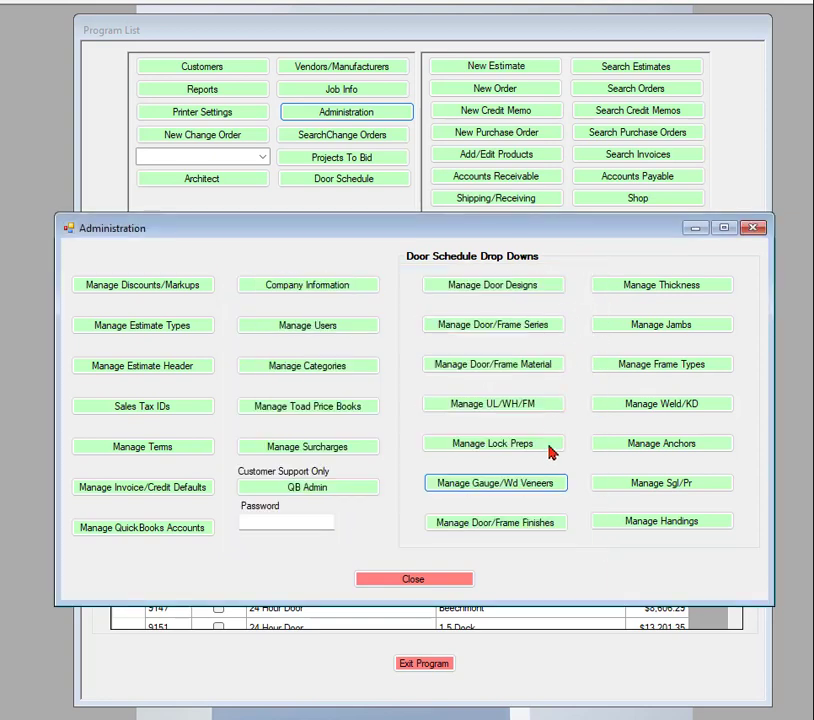
Step: View the door and frame finishes settings, then close them
click(492, 530)
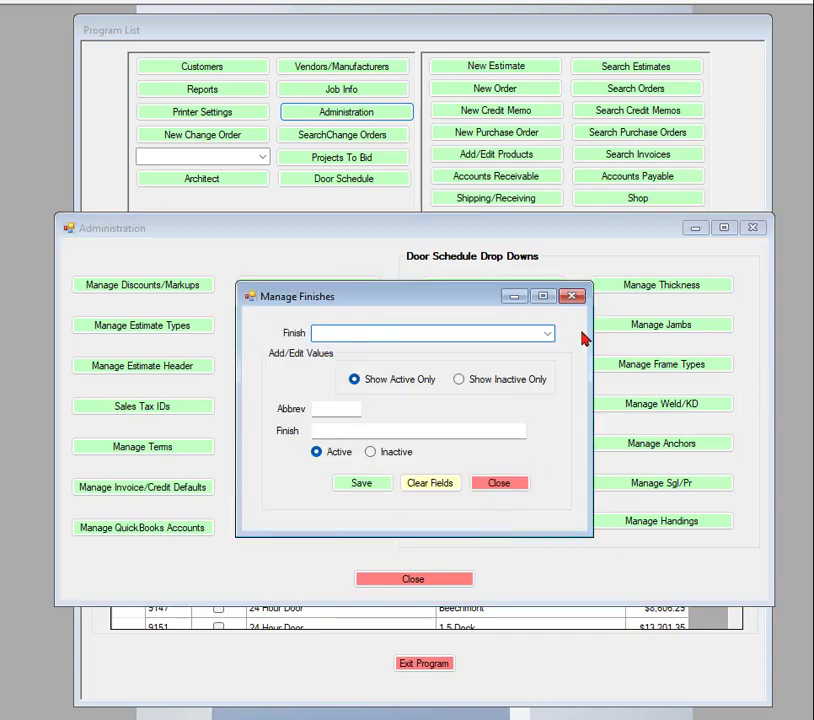
click(572, 297)
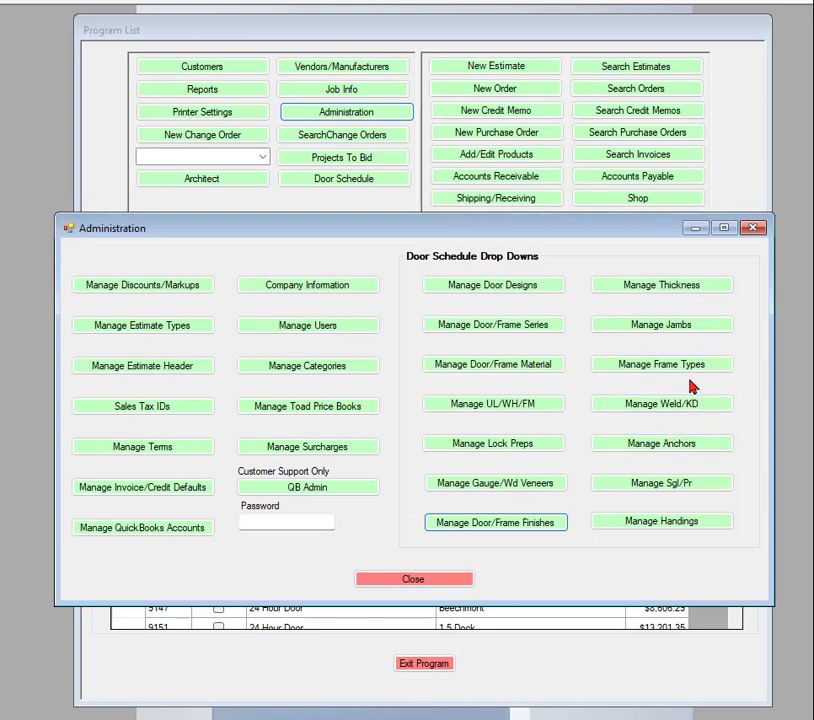
Step: Open the anchor settings, review the active anchor types, and close the settings
click(672, 447)
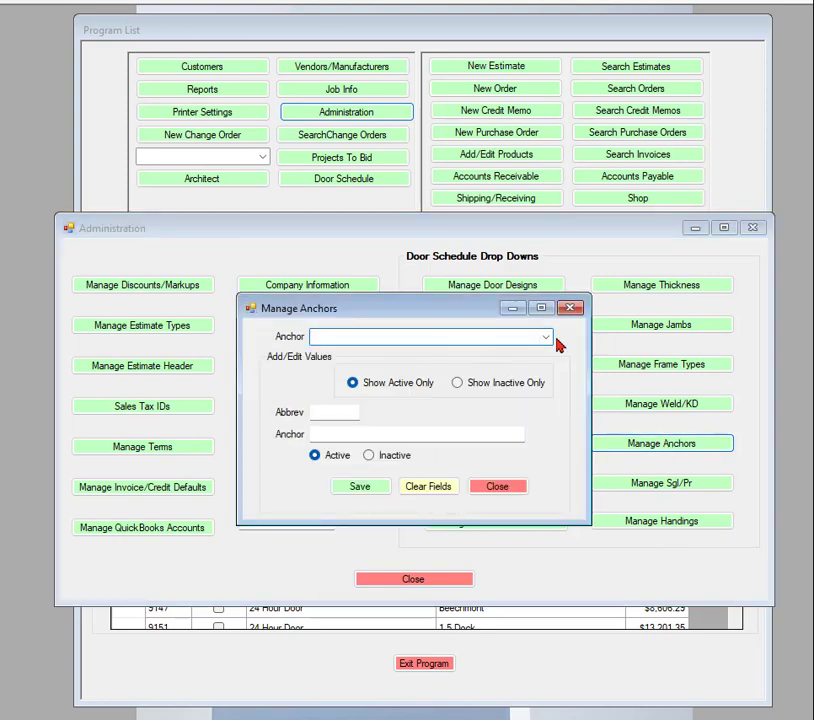
click(546, 337)
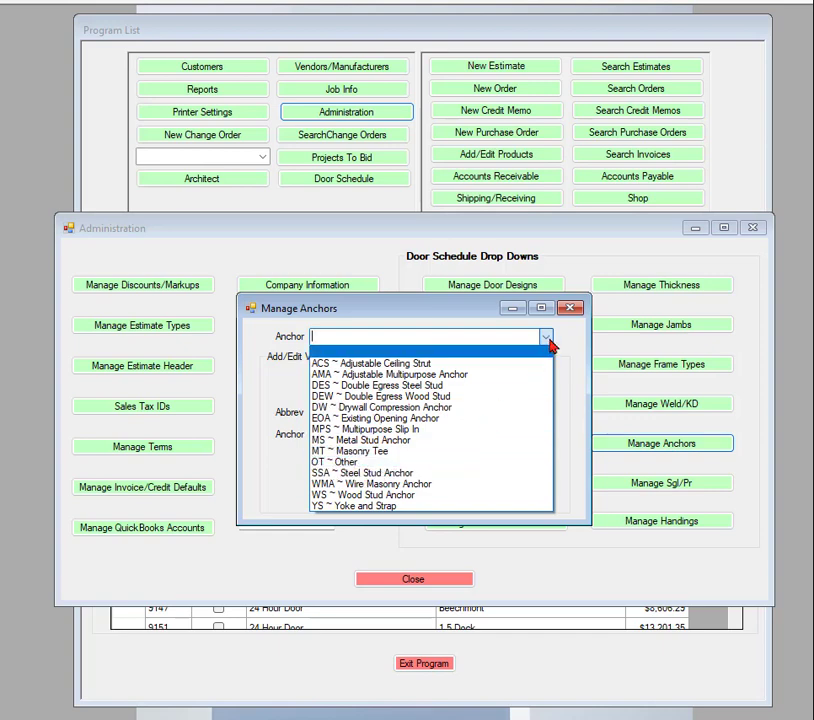
click(548, 341)
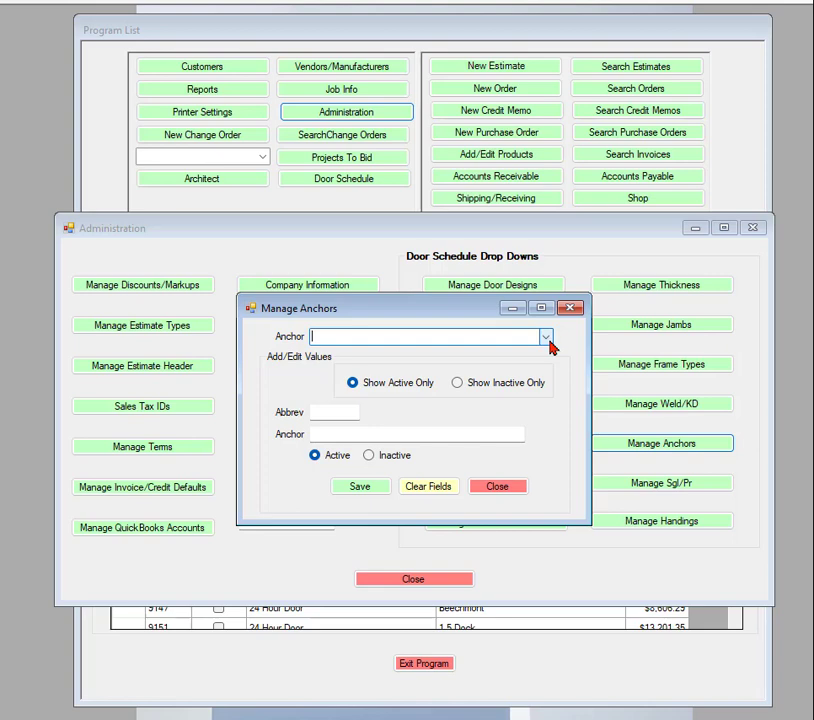
click(497, 488)
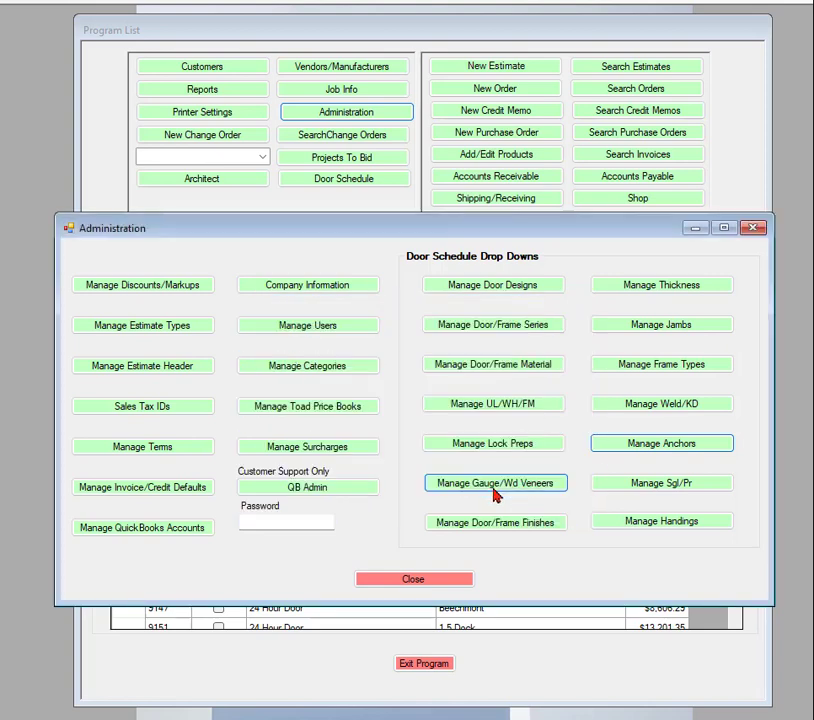
Step: View the handing settings, then close them to return to Administration
click(662, 528)
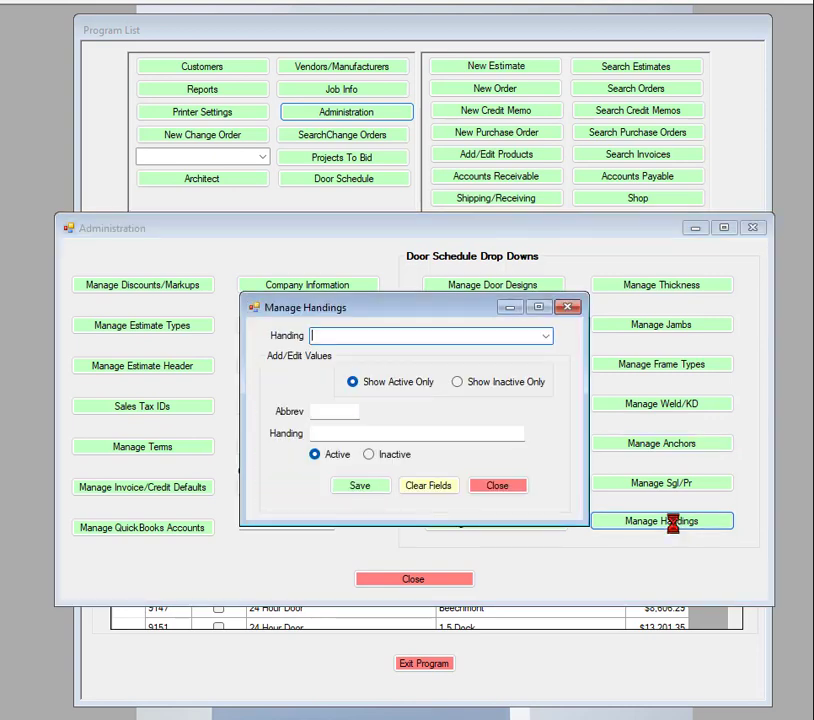
click(567, 309)
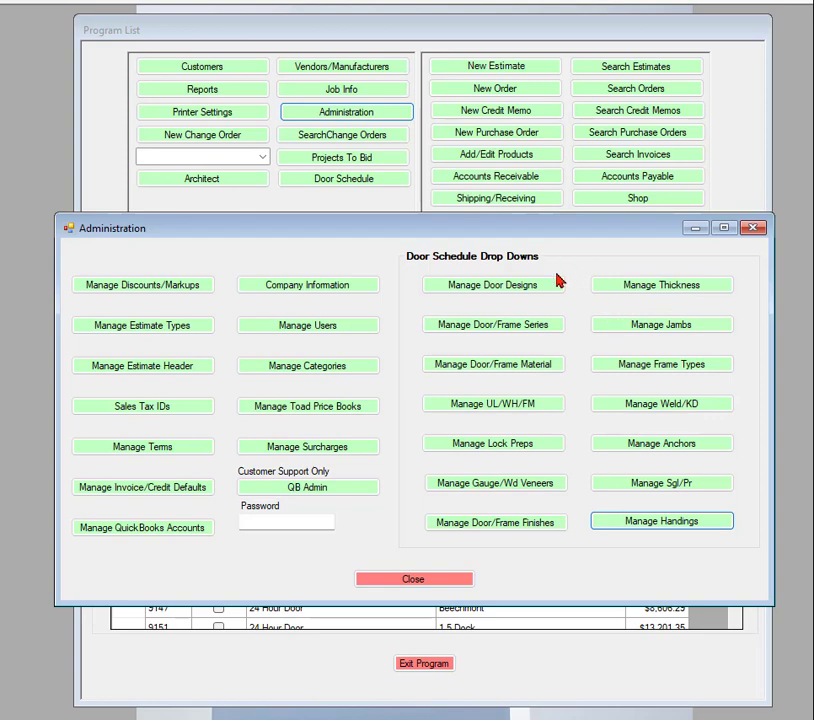